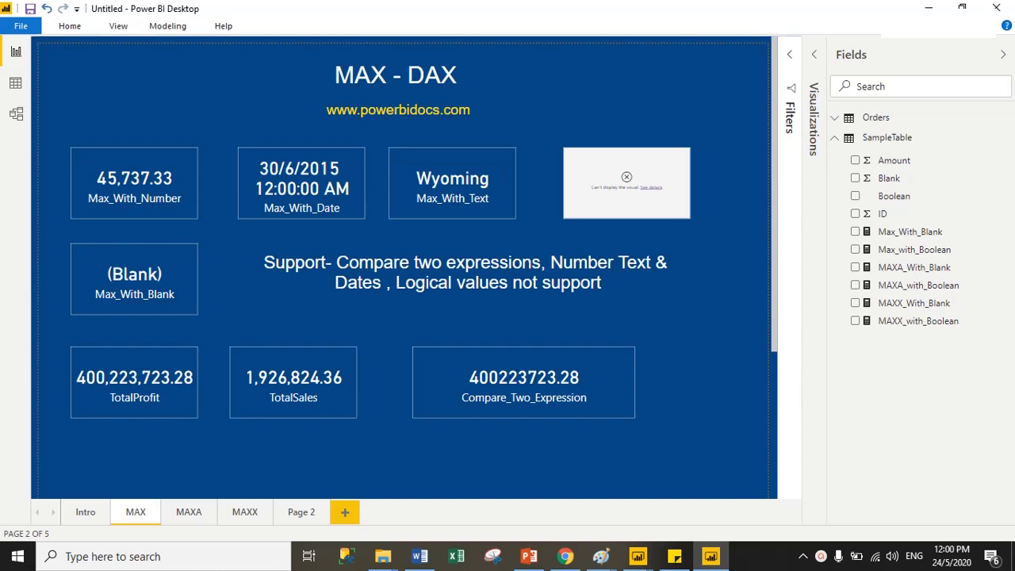
Step: Display the DAX formula of the Max_With_Number measure in the Orders table and examine its function and column argument
left_click(146, 184)
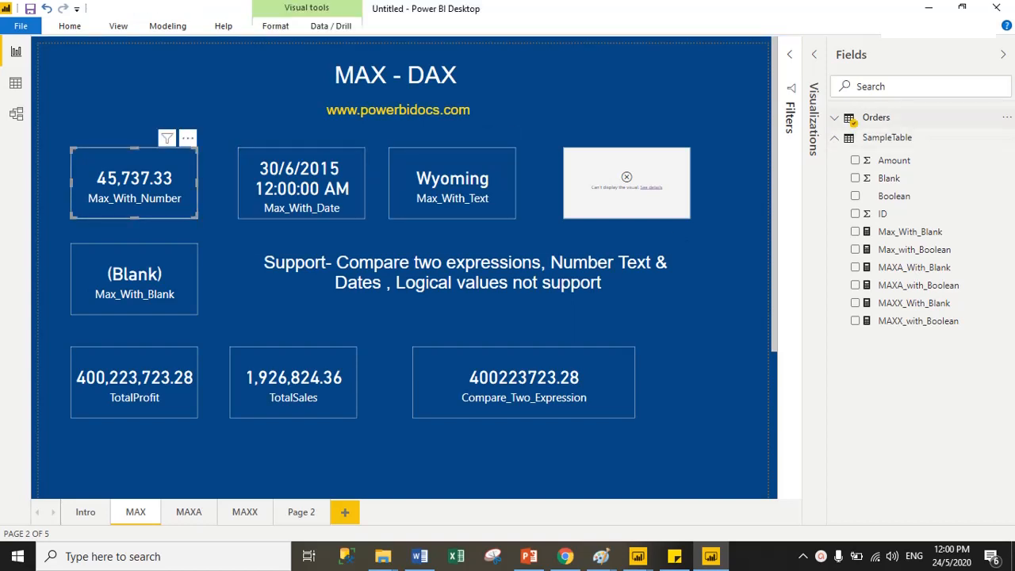
left_click(835, 117)
double_click(918, 283)
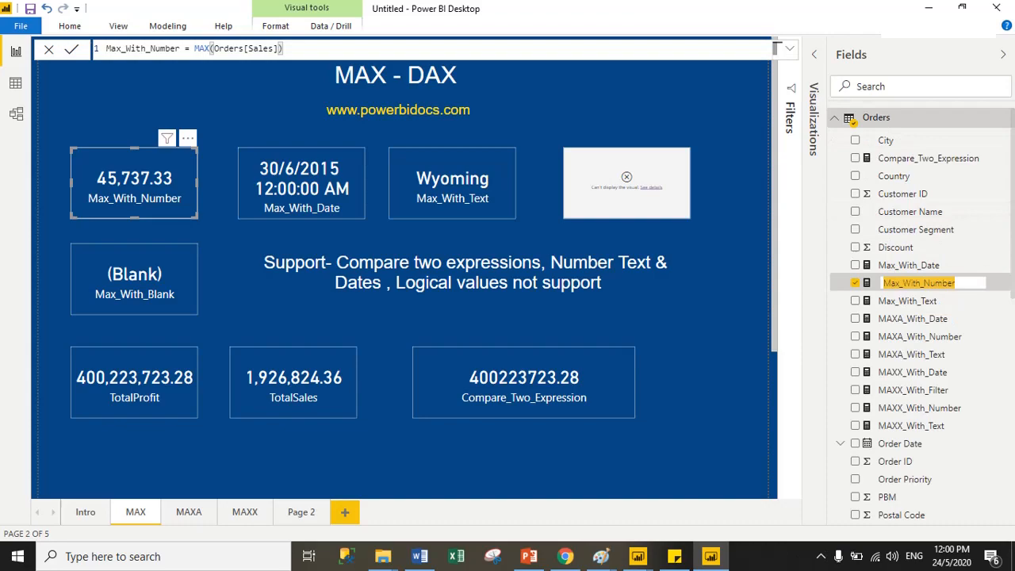
left_click_drag(194, 48, 210, 48)
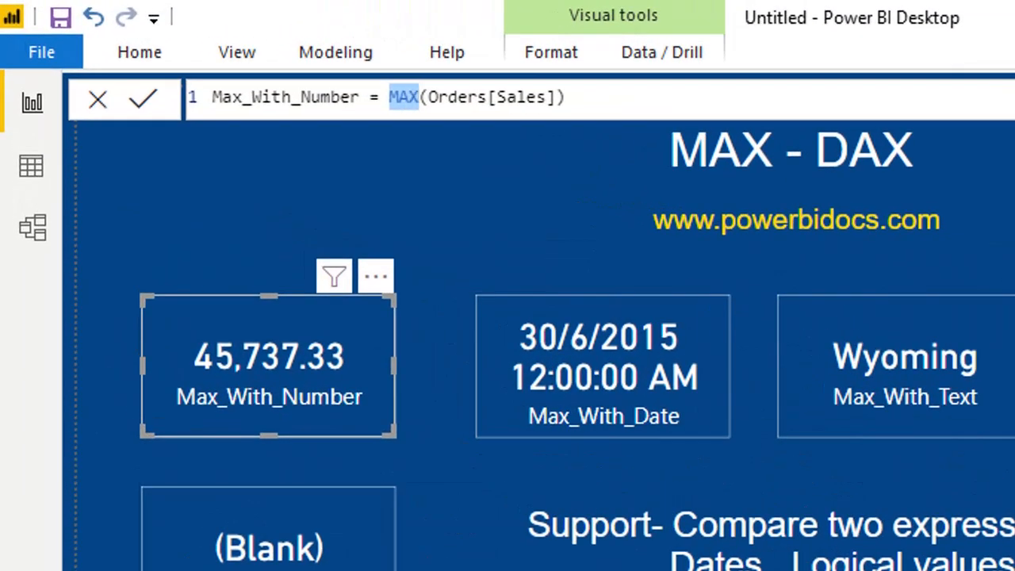
left_click_drag(428, 97, 548, 97)
left_click(565, 97)
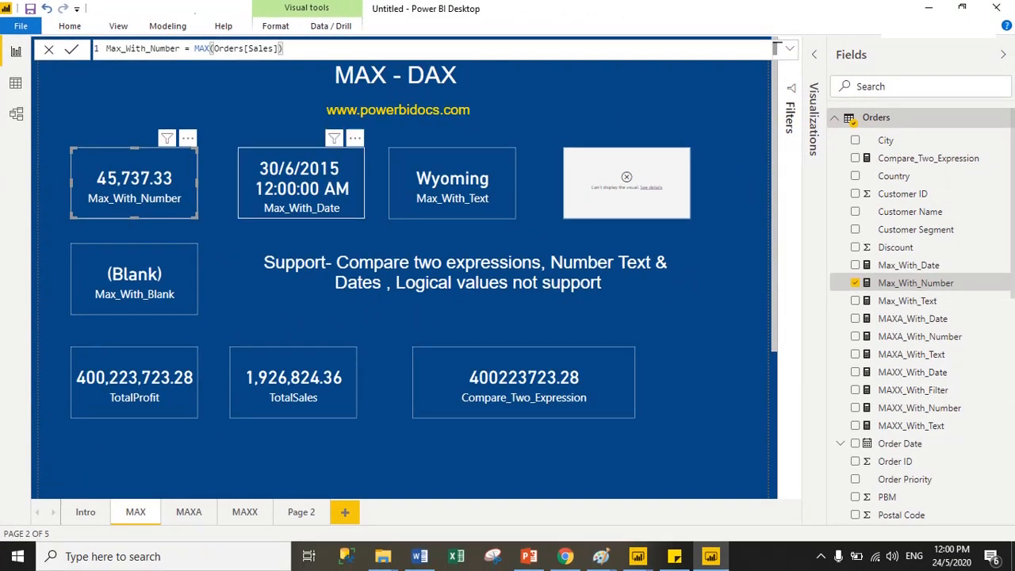
left_click(317, 233)
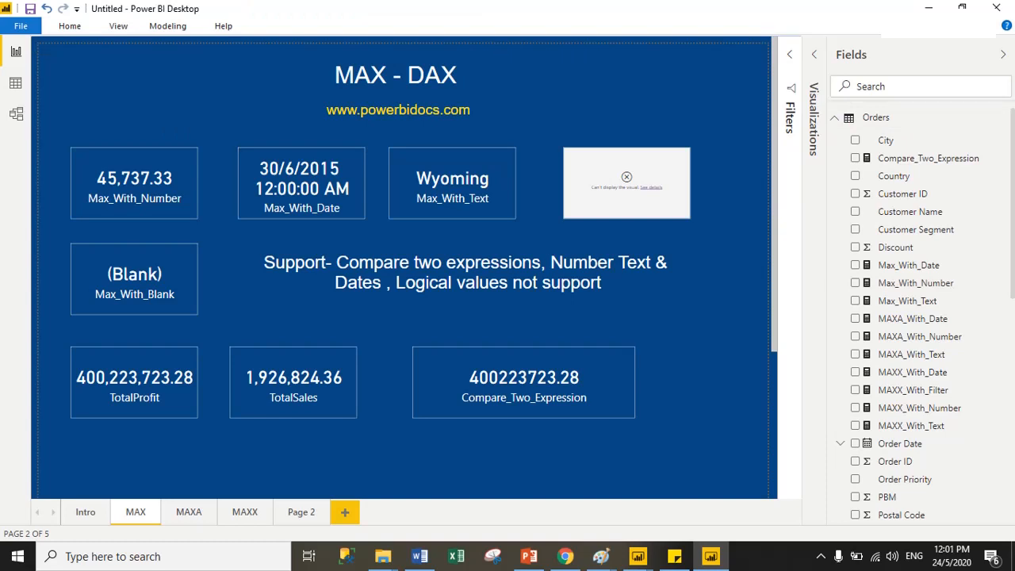
Step: Display the DAX formula of the Max_With_Date card's measure and examine the date column it uses
left_click(302, 183)
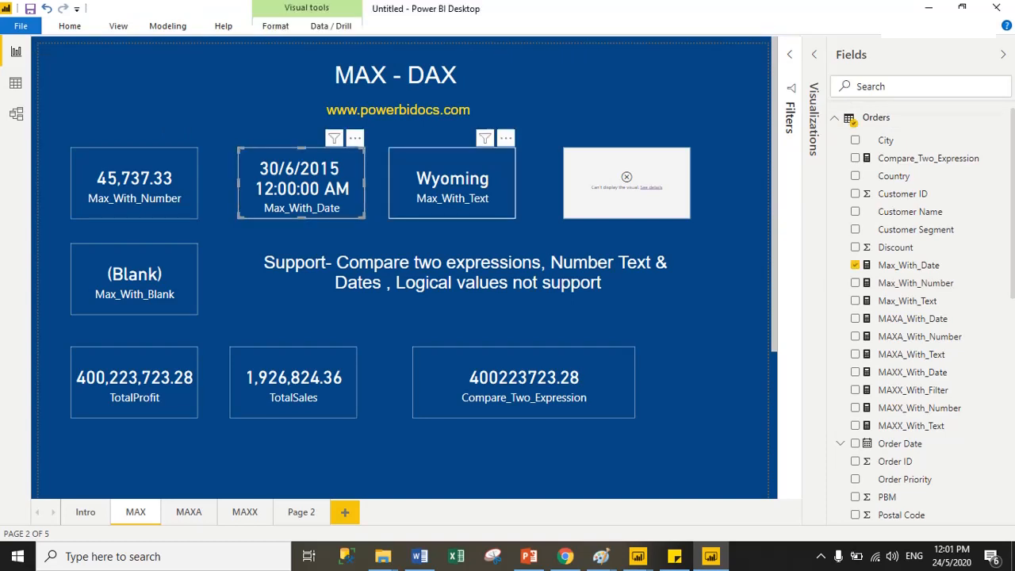
left_click(912, 265)
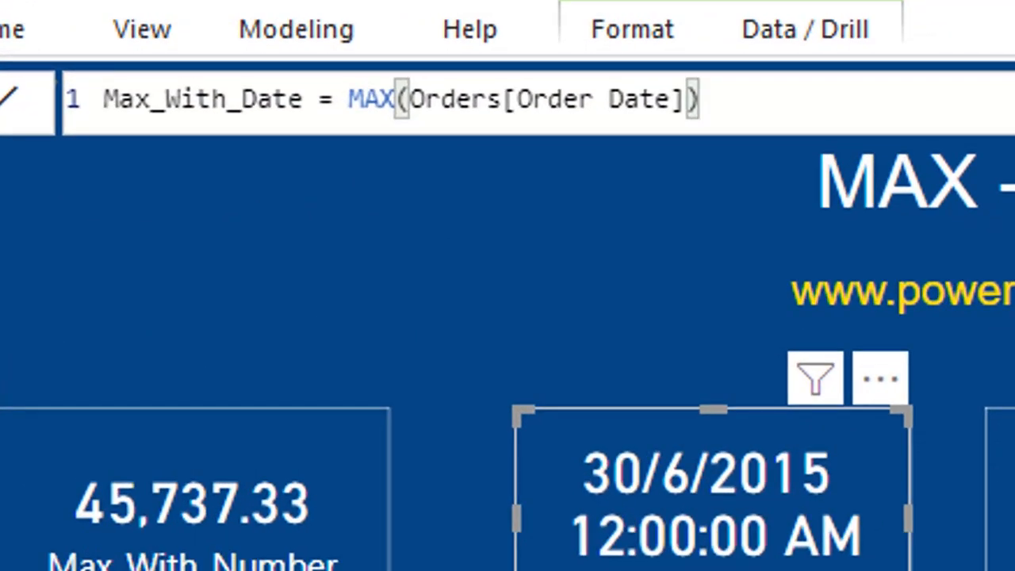
left_click_drag(337, 95, 670, 99)
left_click(701, 99)
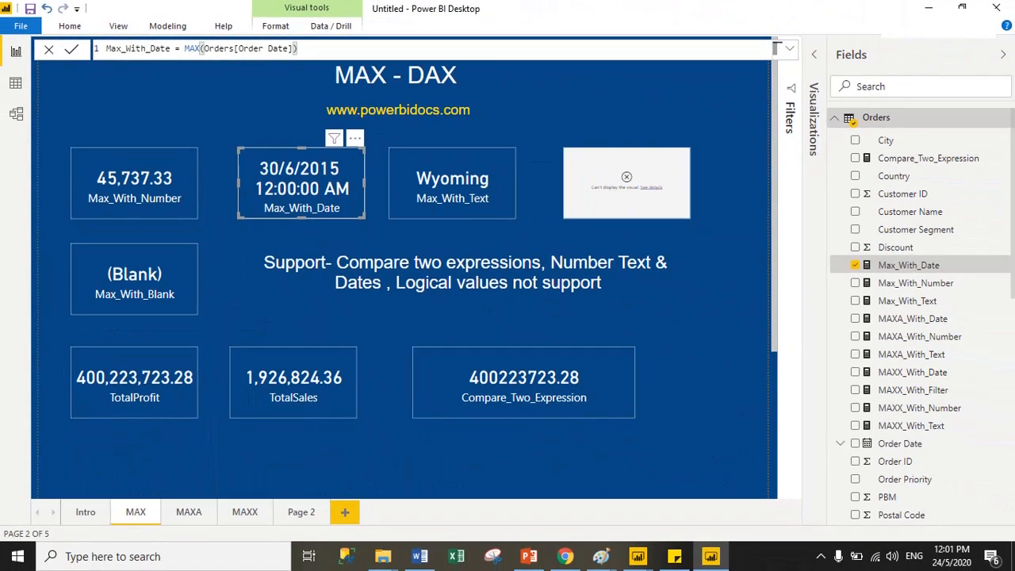
left_click(290, 234)
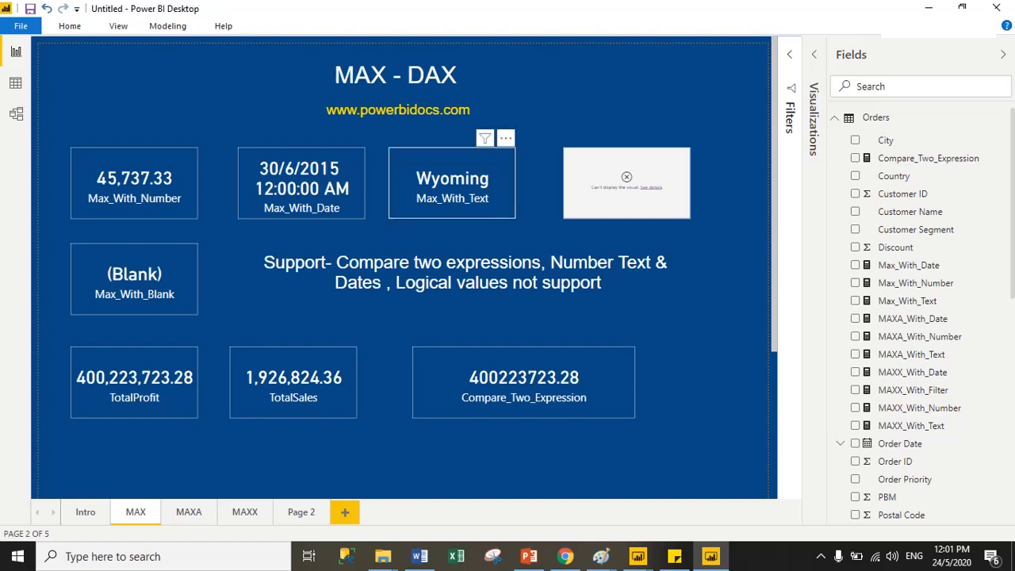
Step: Display the DAX formula of the Max_With_Text card's measure and examine the function and text column it uses
left_click(452, 190)
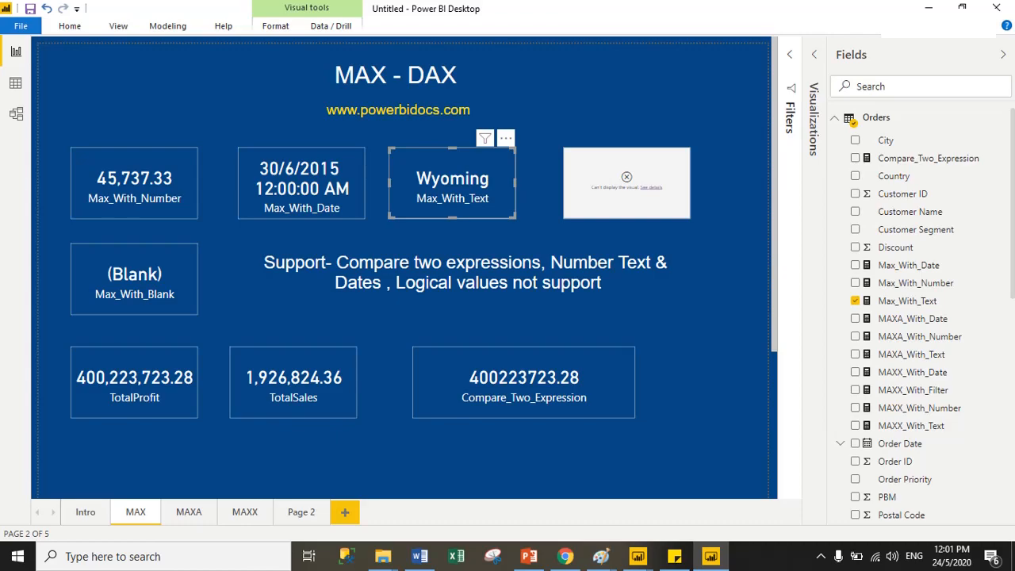
left_click(907, 301)
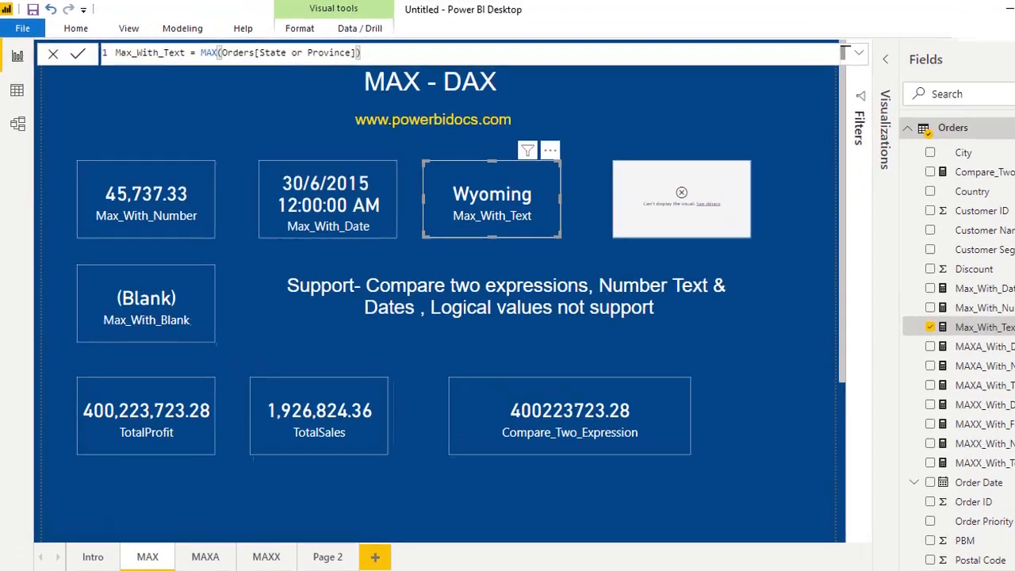
left_click_drag(185, 48, 199, 48)
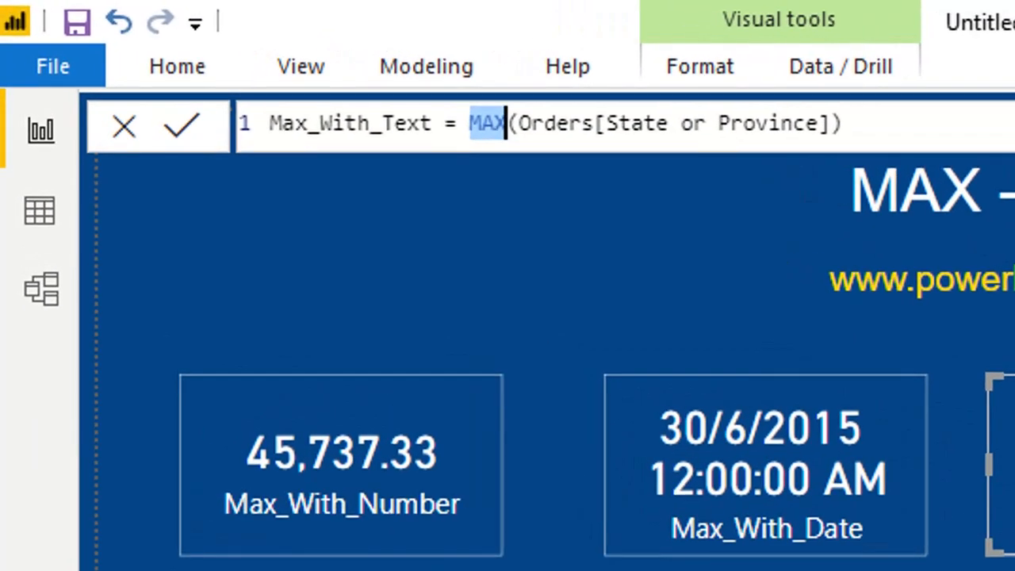
left_click_drag(531, 124, 817, 124)
left_click(844, 123)
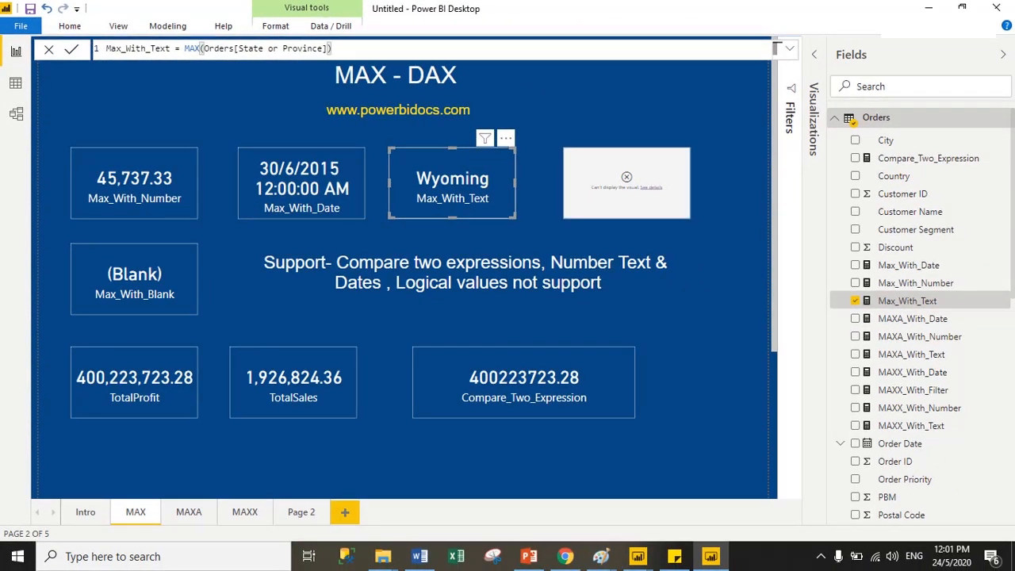
left_click(706, 317)
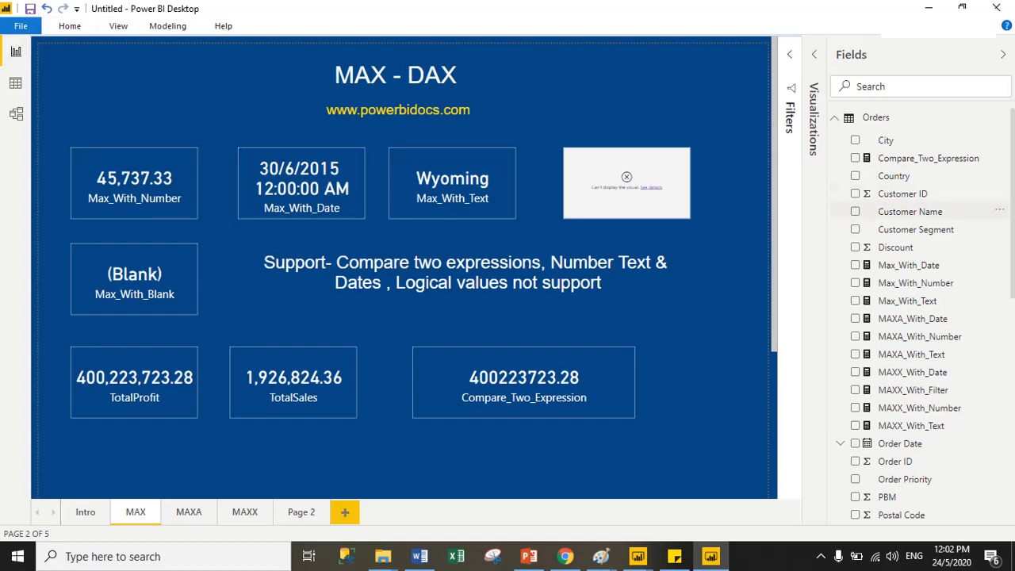
Step: Display the DAX formula of the Max_with_Boolean measure in SampleTable and examine its function, table and column reference
left_click(16, 82)
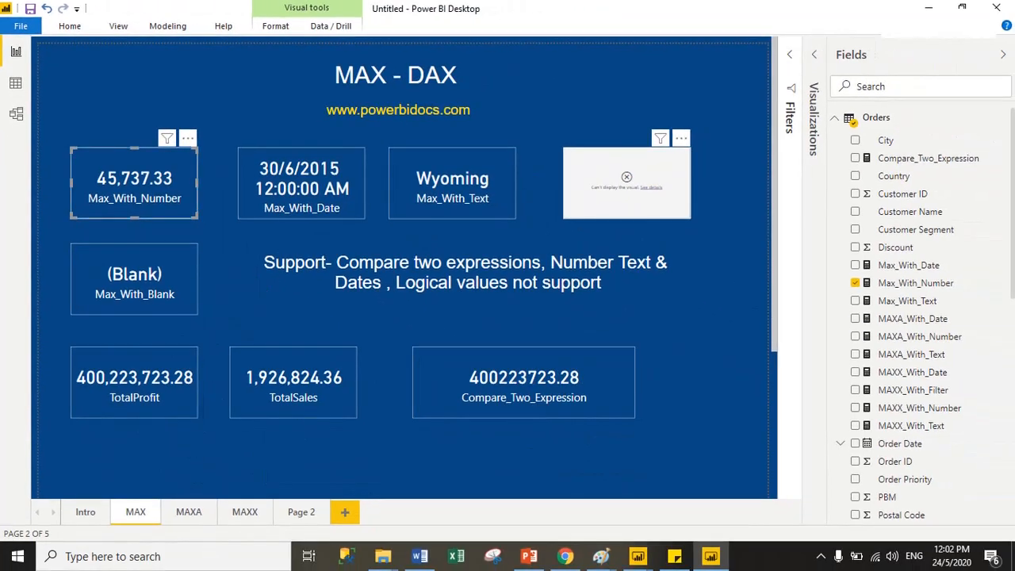
left_click(627, 199)
left_click(876, 117)
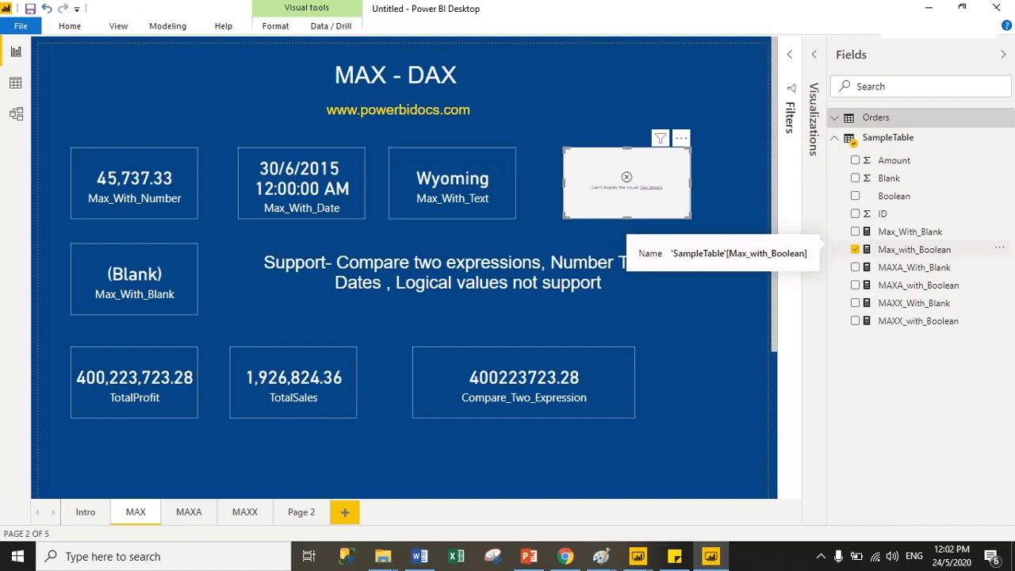
double_click(914, 249)
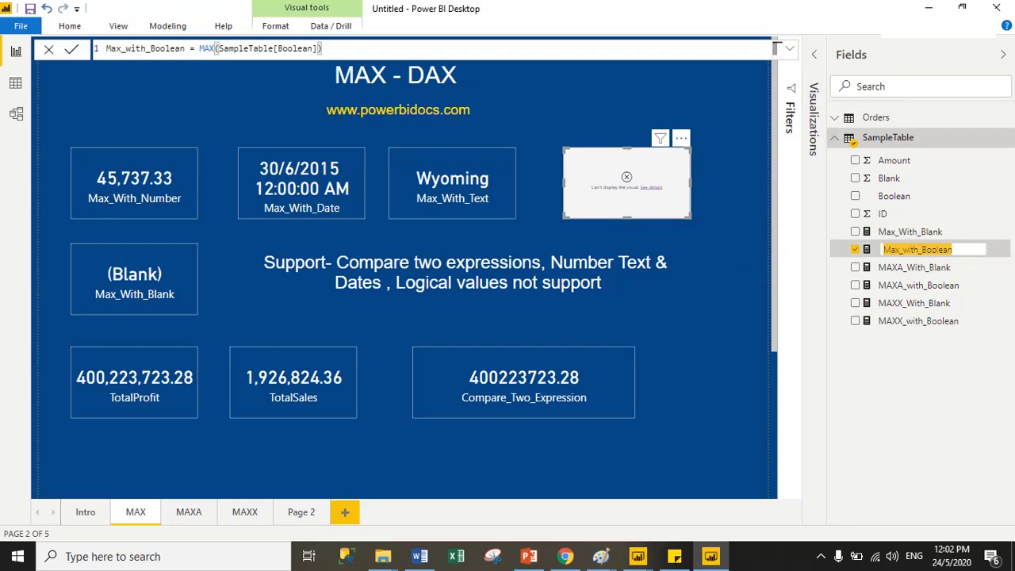
double_click(206, 48)
left_click_drag(229, 48, 271, 48)
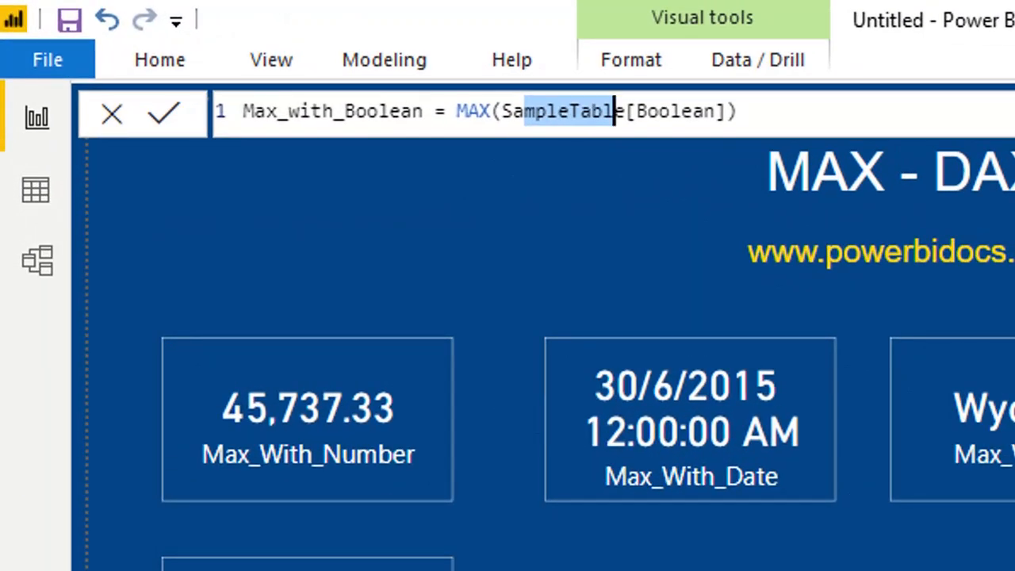
left_click_drag(648, 111, 716, 111)
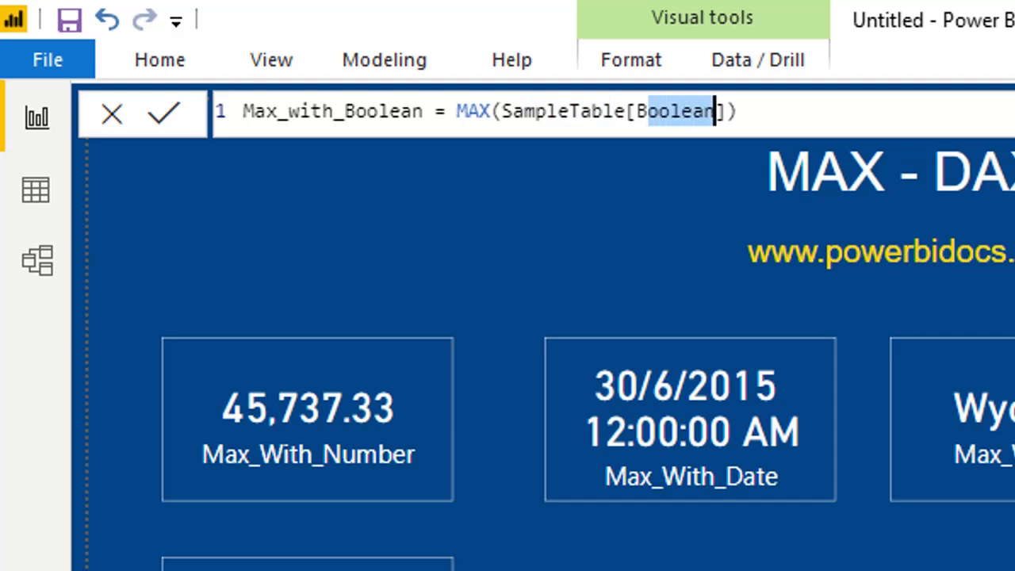
left_click(739, 111)
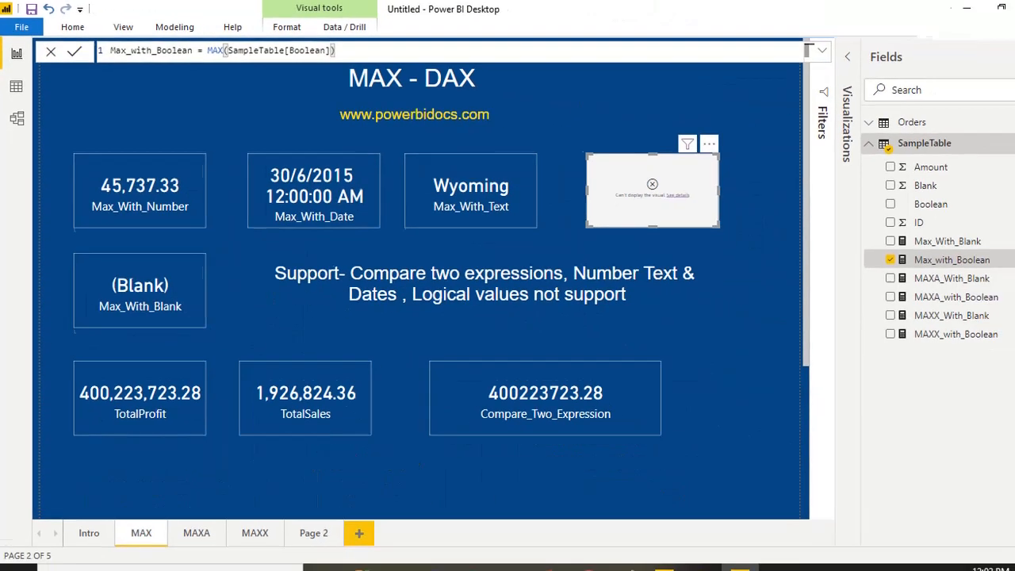
Step: Review the error details of the Max_with_Boolean card, then dismiss them and deselect the visual
left_click(651, 188)
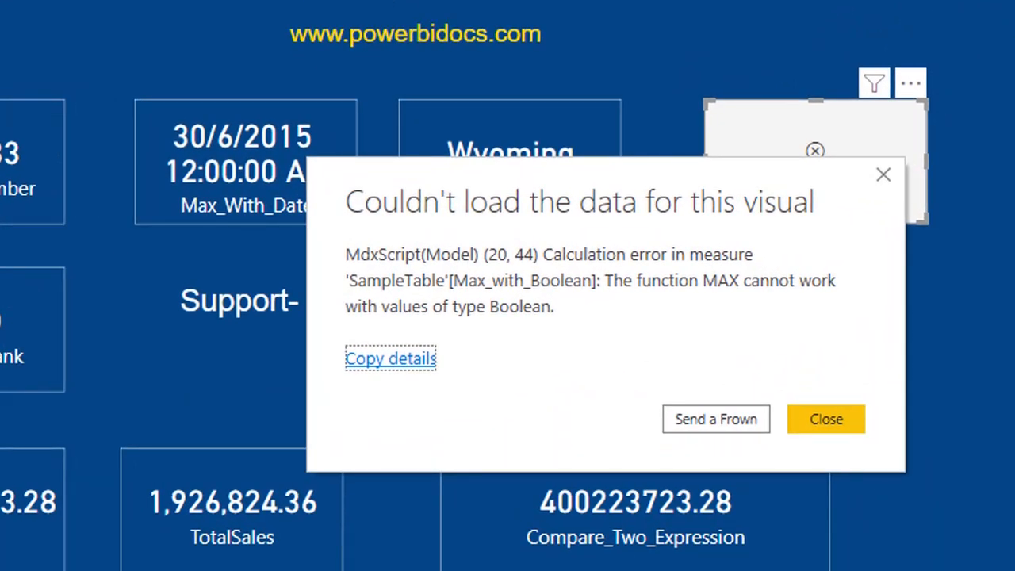
left_click(827, 418)
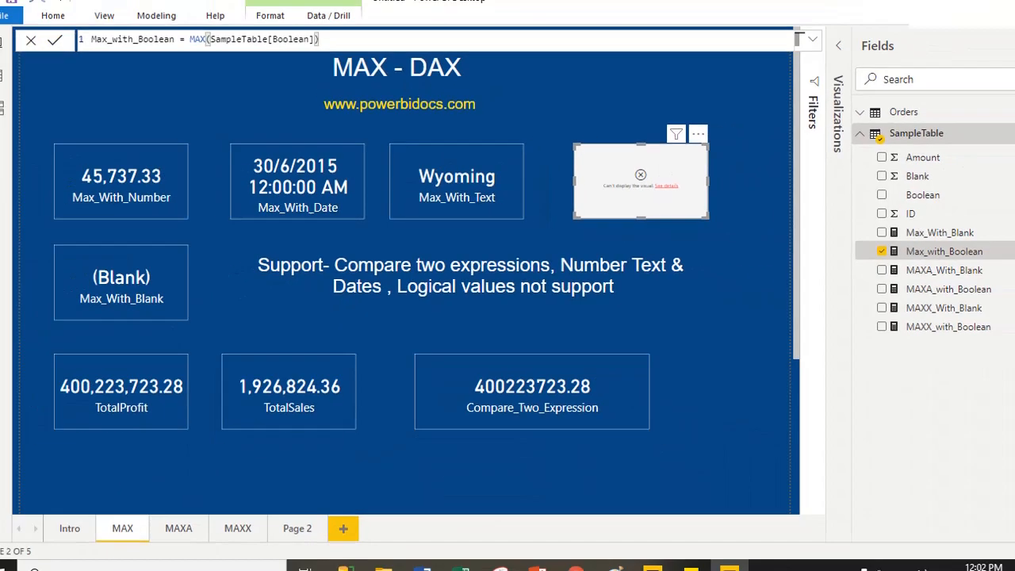
left_click(718, 306)
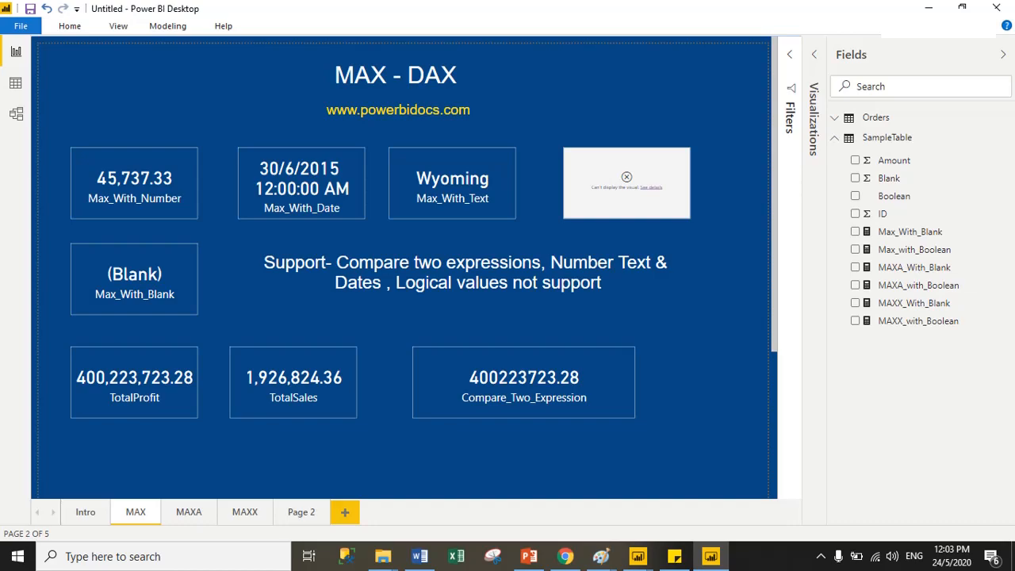
Step: Display the DAX formula of the Max_With_Blank card's measure and examine the column it references
left_click(134, 277)
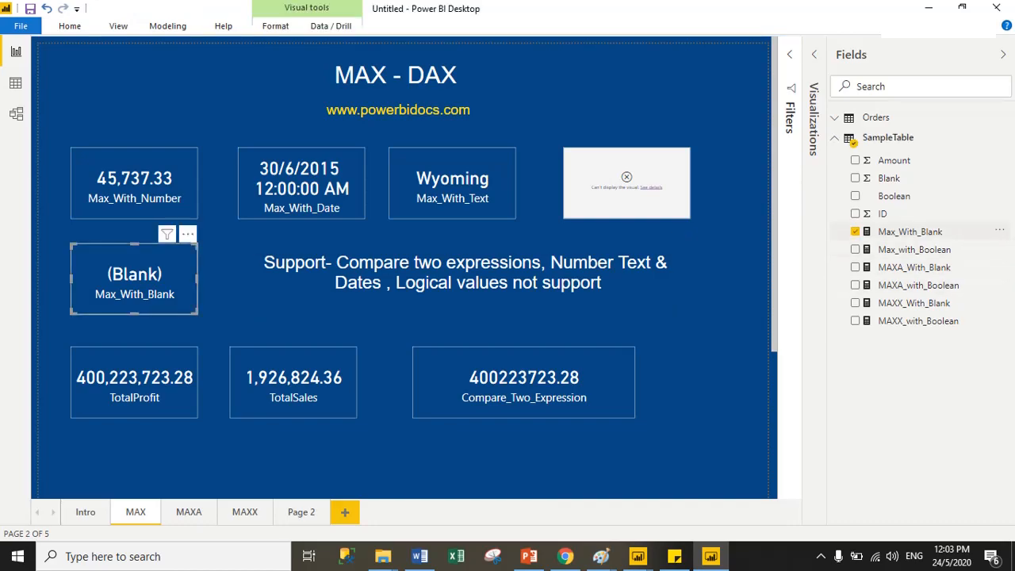
left_click(910, 231)
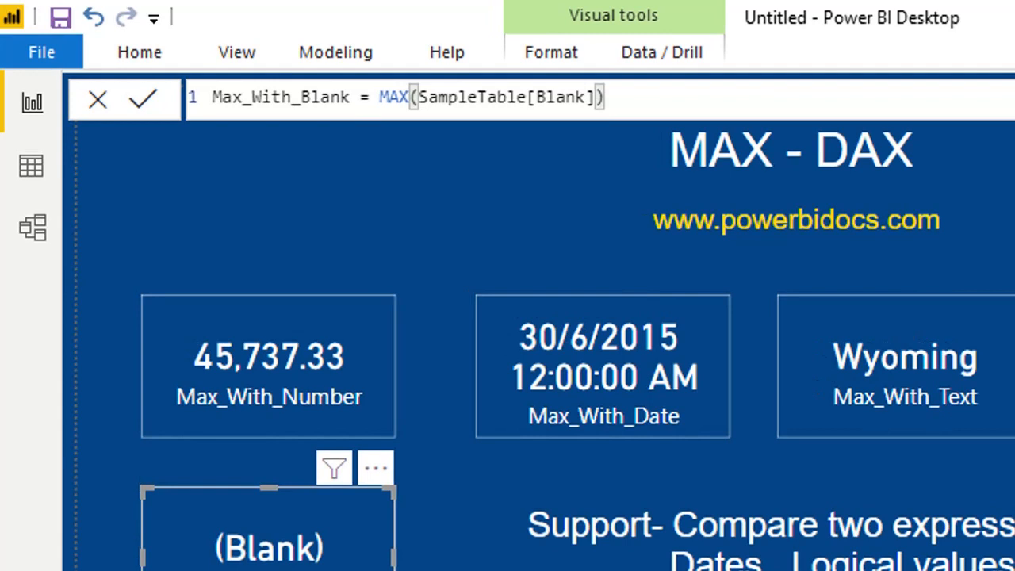
left_click_drag(537, 97, 587, 97)
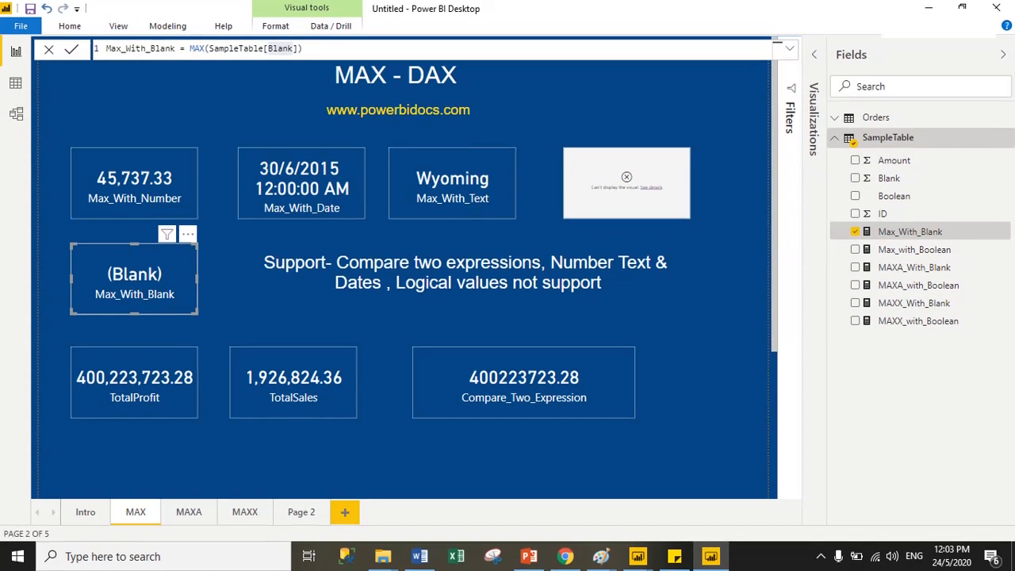
left_click(258, 380)
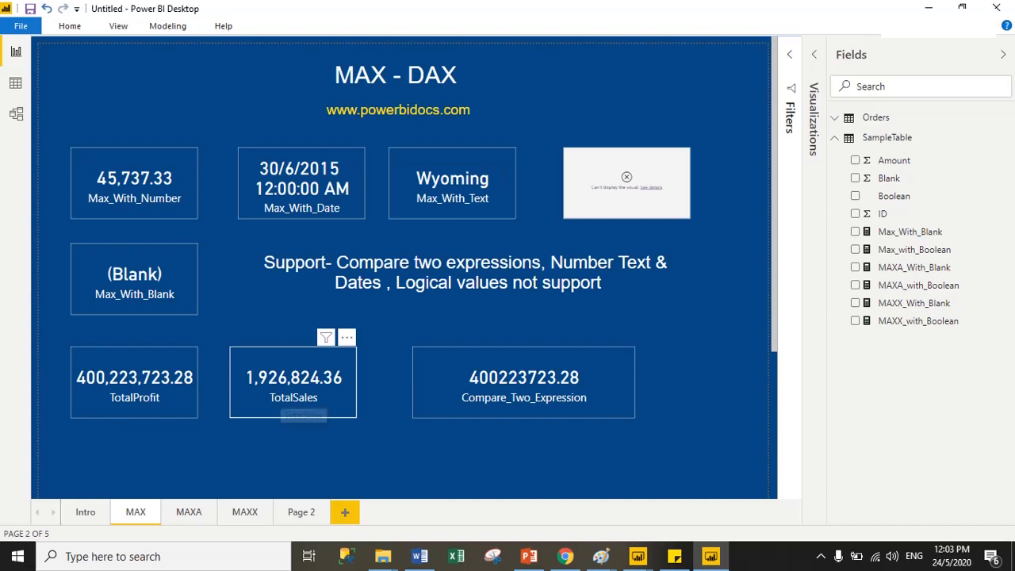
Step: Display the DAX formula of the Compare_Two_Expression measure in the Orders table and examine the two expressions it compares
left_click(523, 385)
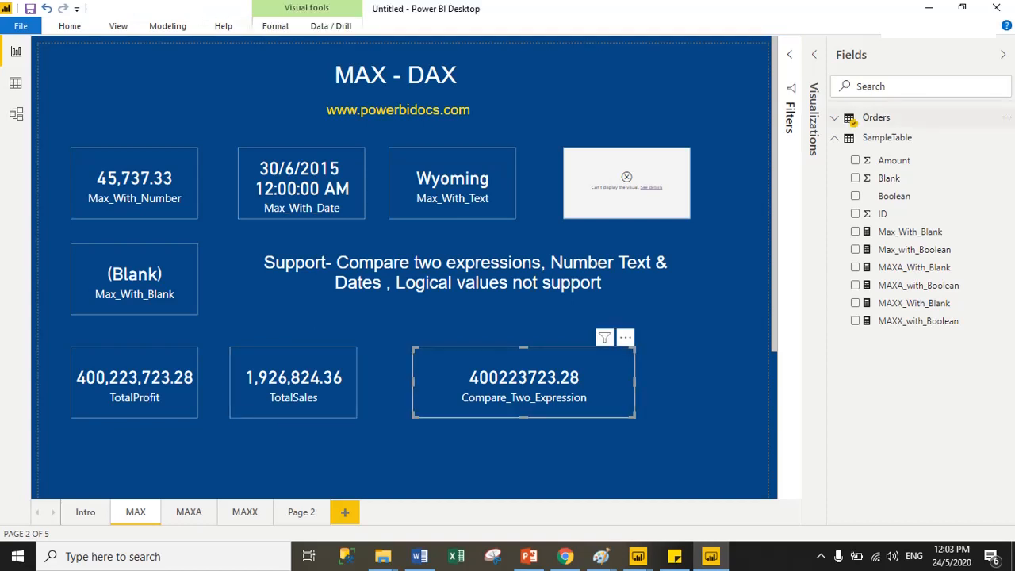
left_click(876, 117)
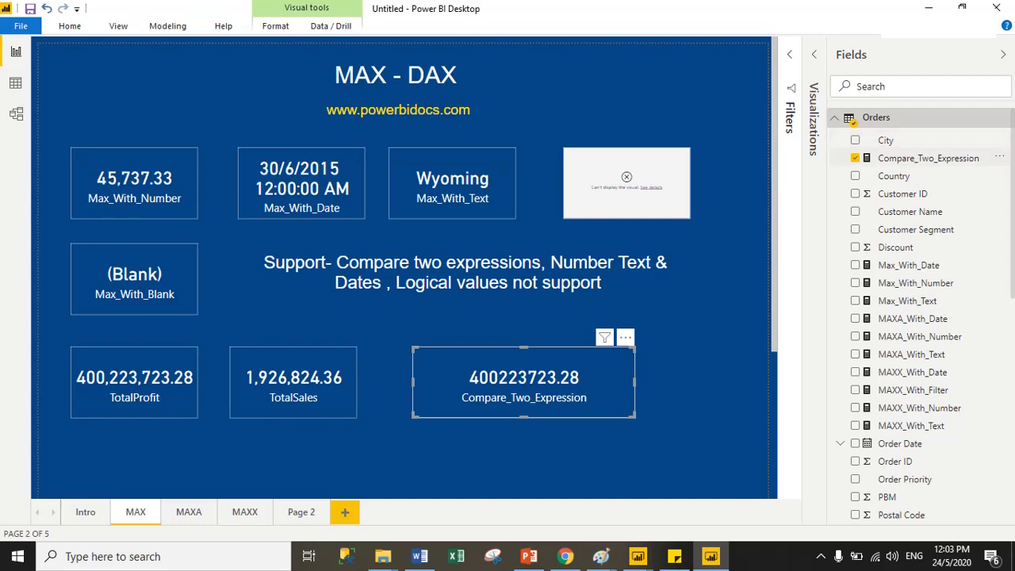
double_click(928, 158)
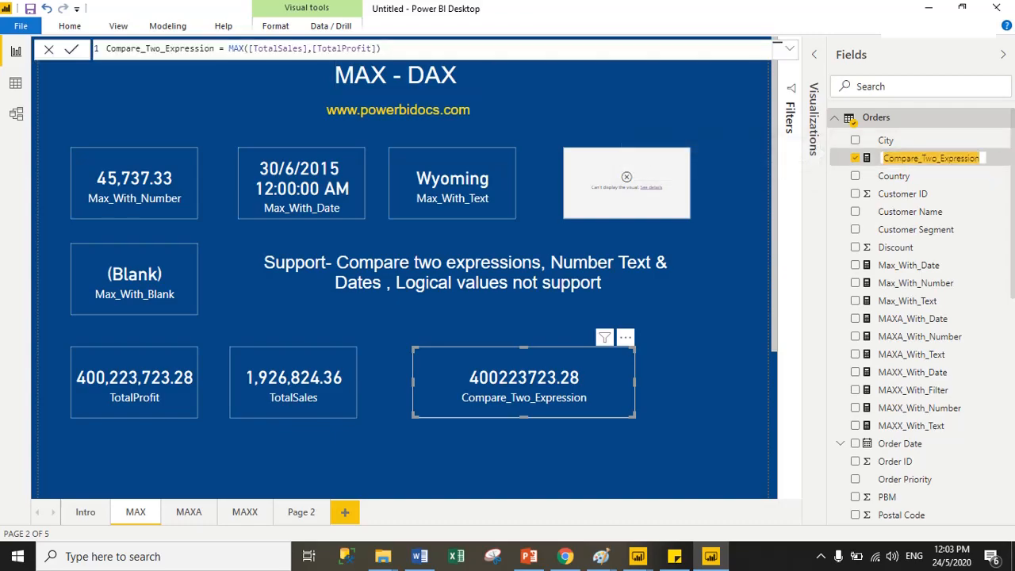
left_click_drag(229, 48, 386, 48)
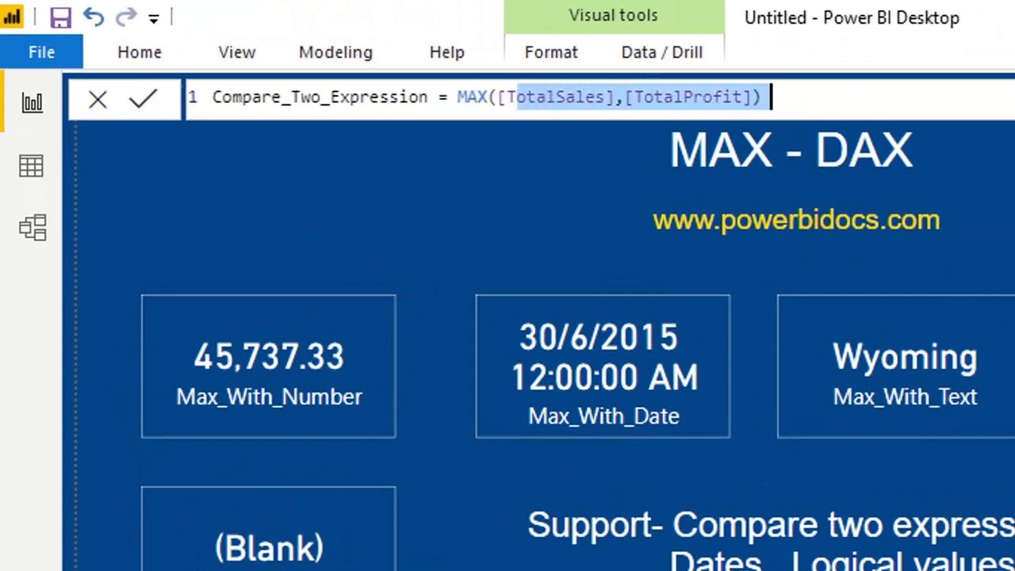
left_click_drag(771, 97, 733, 97)
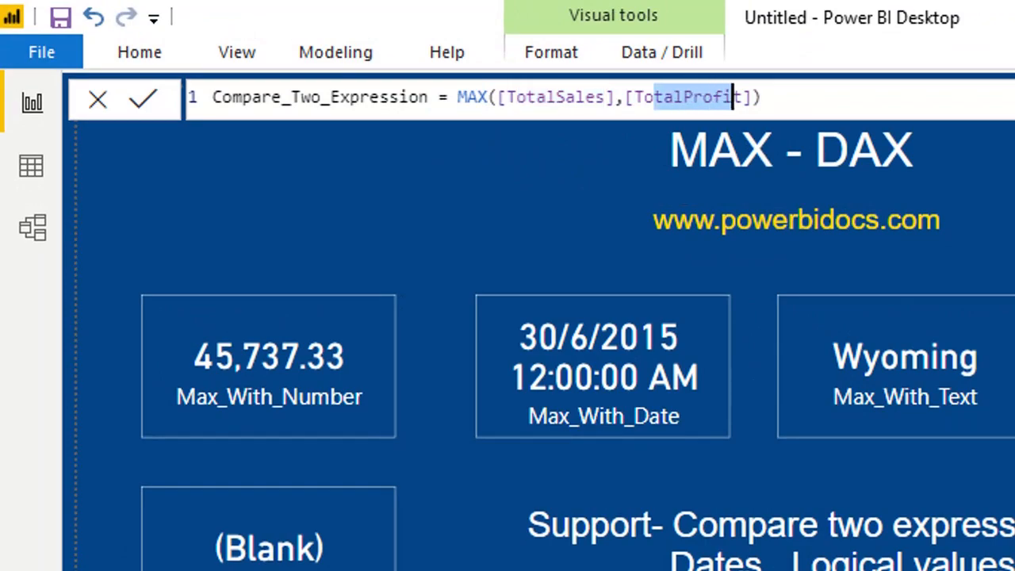
left_click(771, 96)
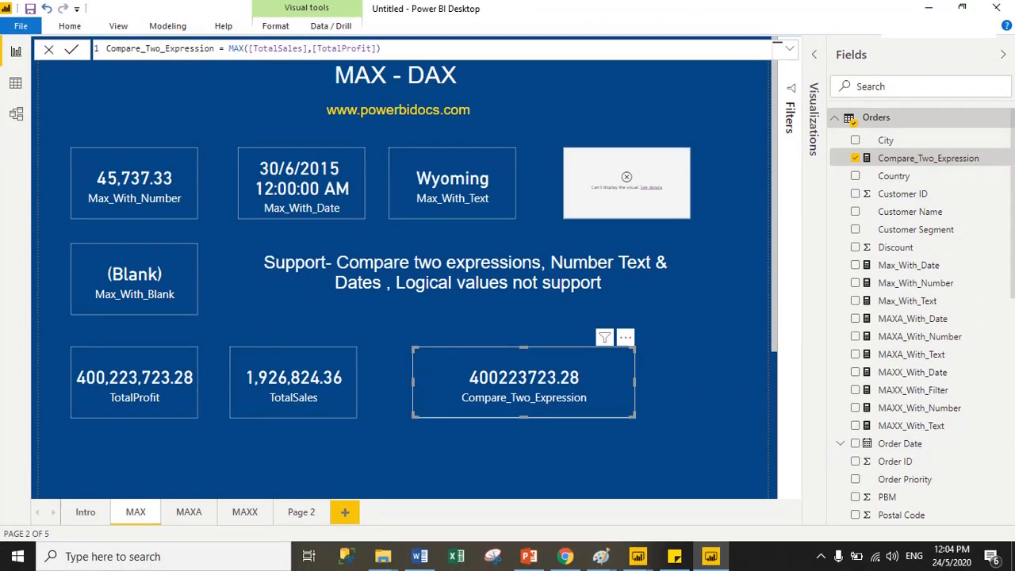
key("Escape")
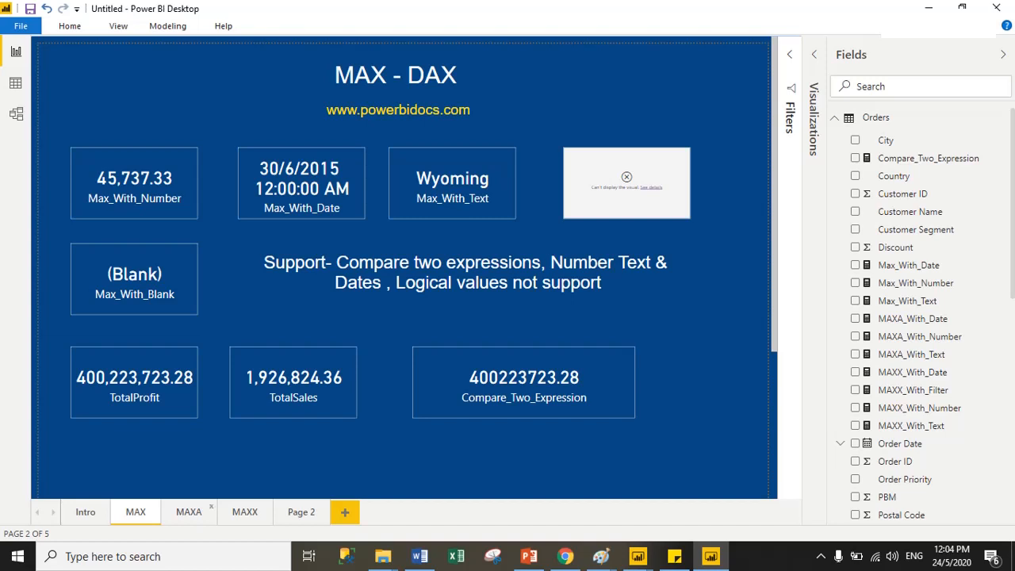
Step: Go to the MAXA report page, display the MAXA_With_Number measure's DAX formula, examine its column reference, and deselect the card
left_click(191, 512)
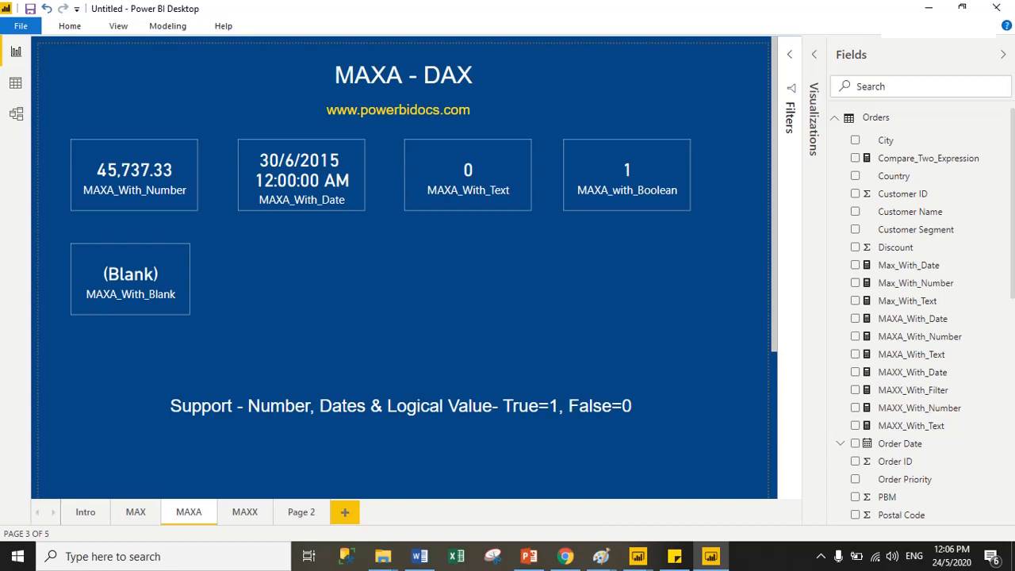
left_click(141, 176)
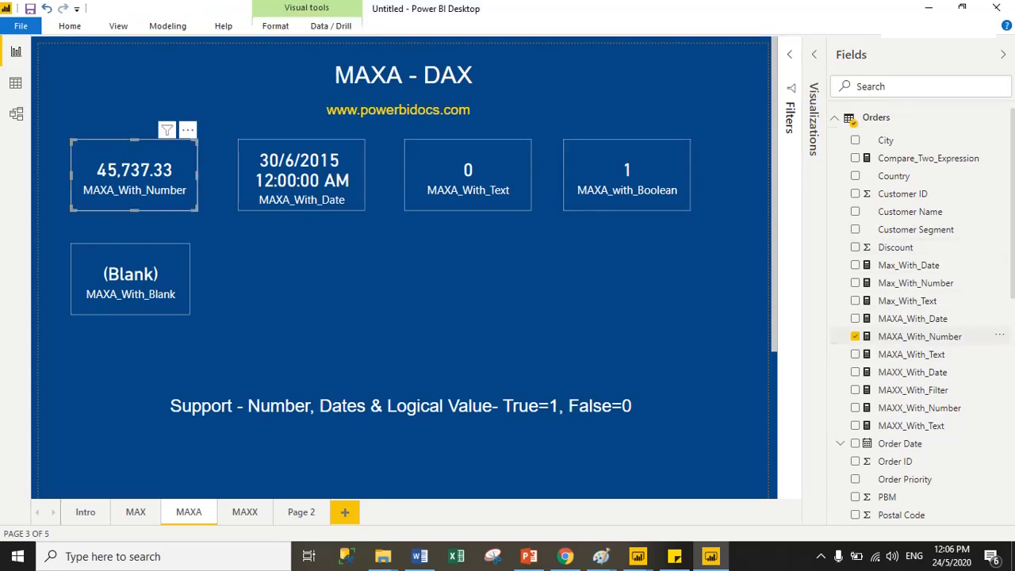
left_click(912, 337)
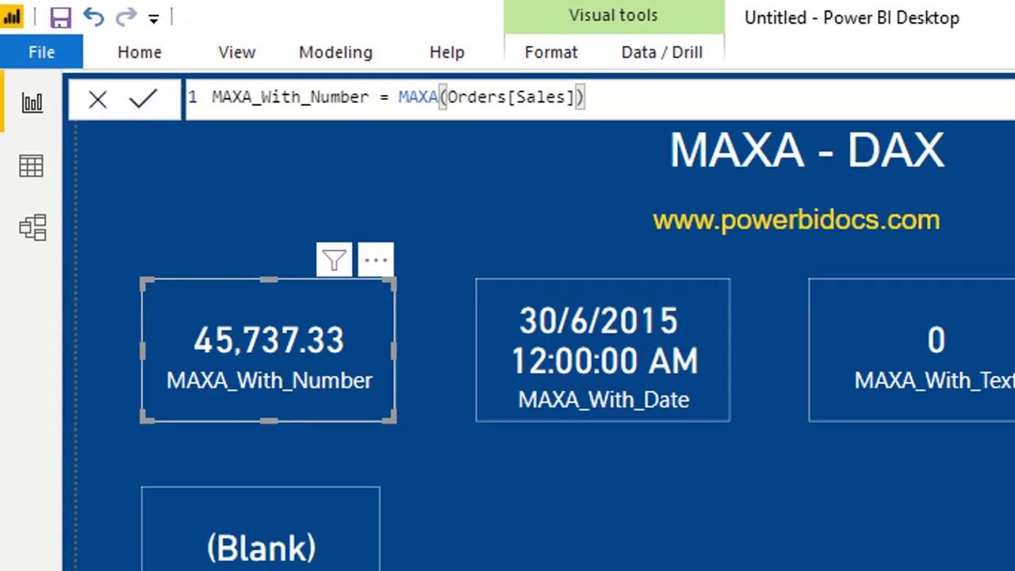
left_click_drag(398, 97, 567, 97)
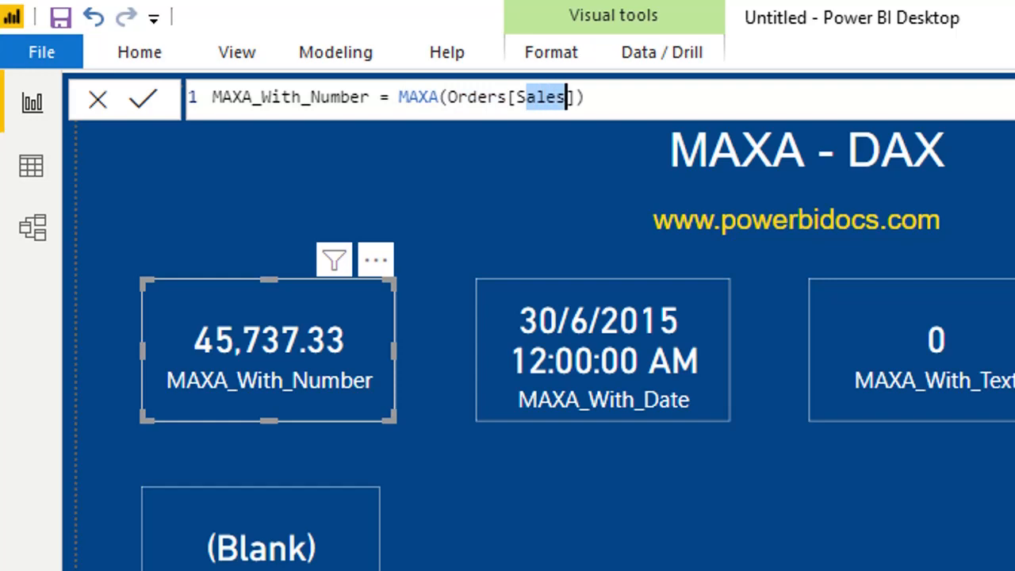
left_click(586, 96)
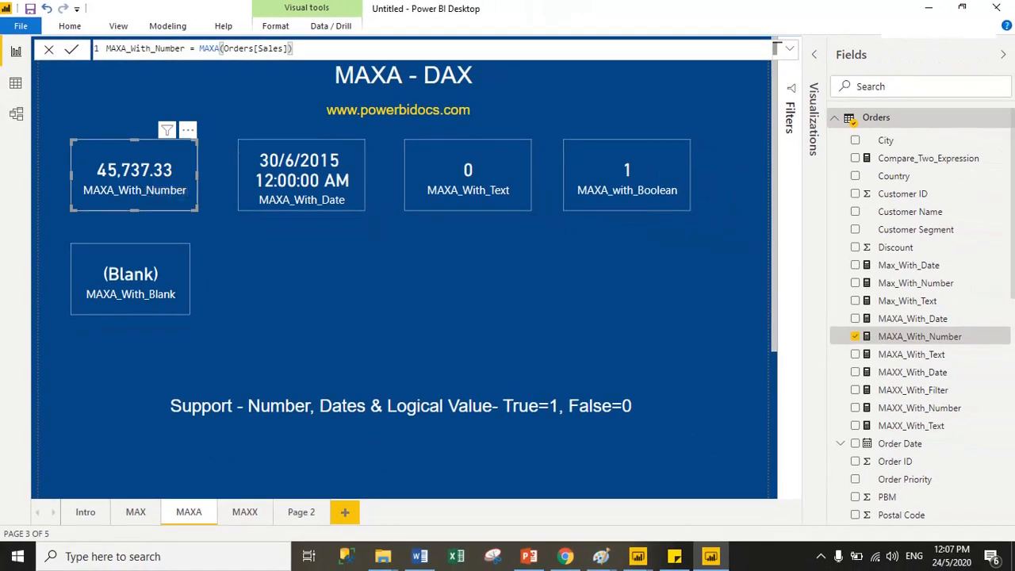
left_click(226, 242)
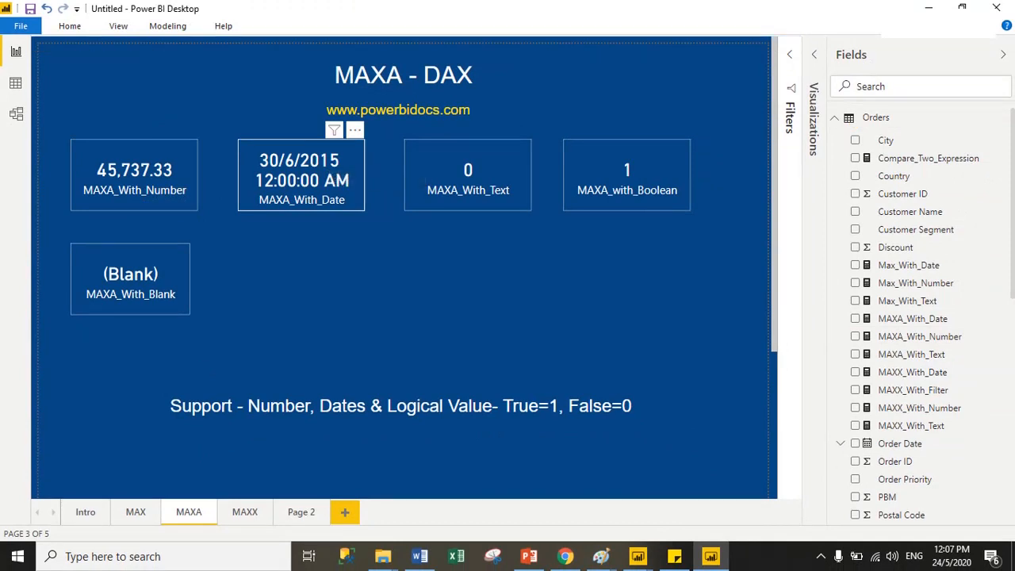
Step: Display the DAX formula of the MAXA_With_Date card's measure and examine its function and date column, then deselect the card
left_click(313, 178)
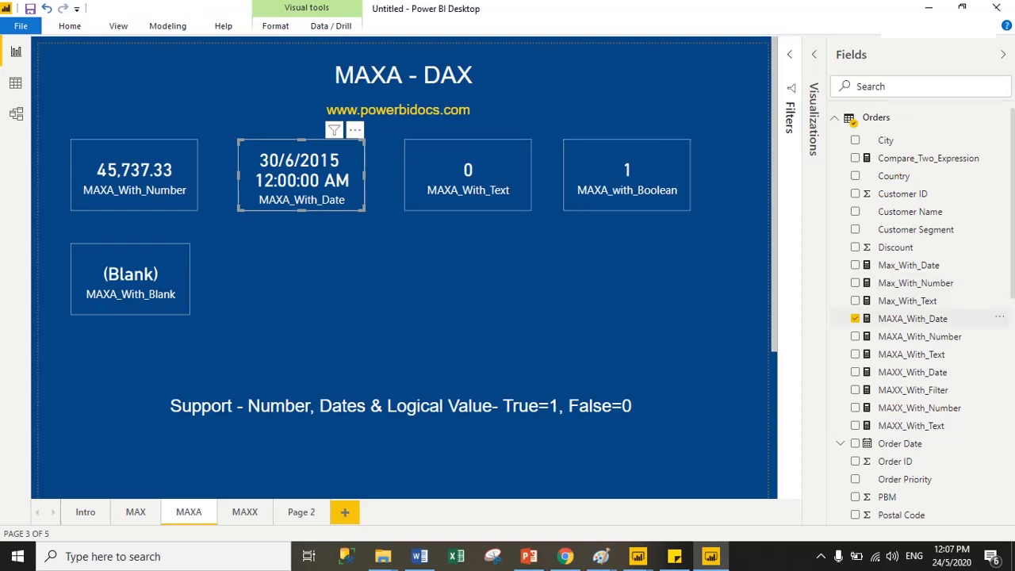
left_click(912, 318)
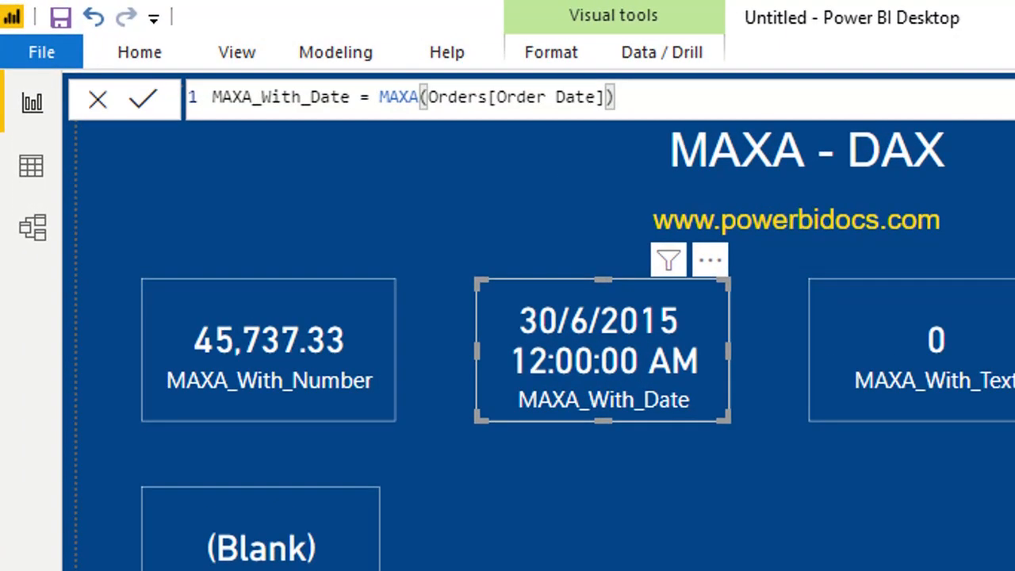
left_click_drag(189, 48, 199, 49)
left_click_drag(399, 97, 606, 96)
left_click(439, 96)
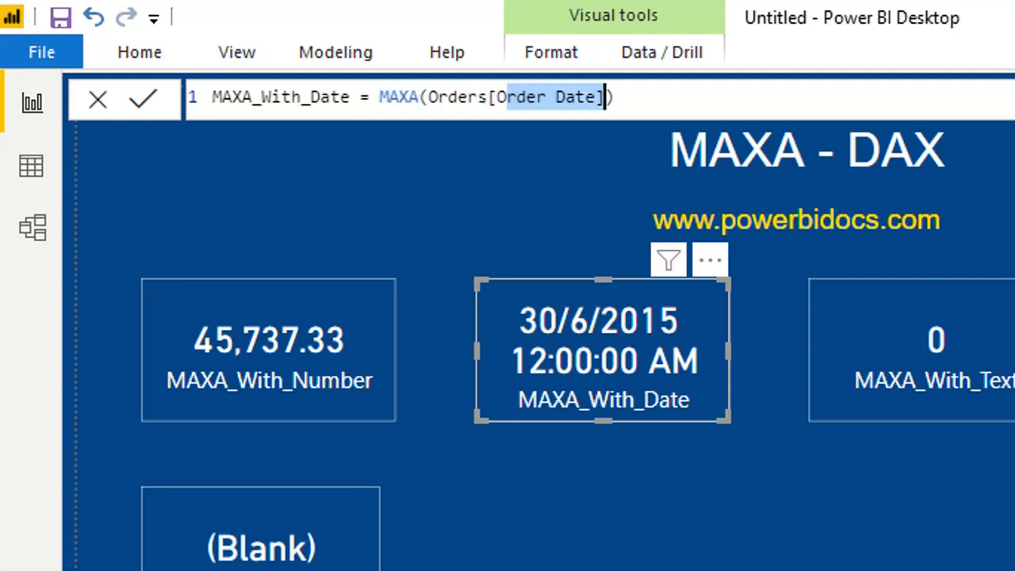
left_click(614, 97)
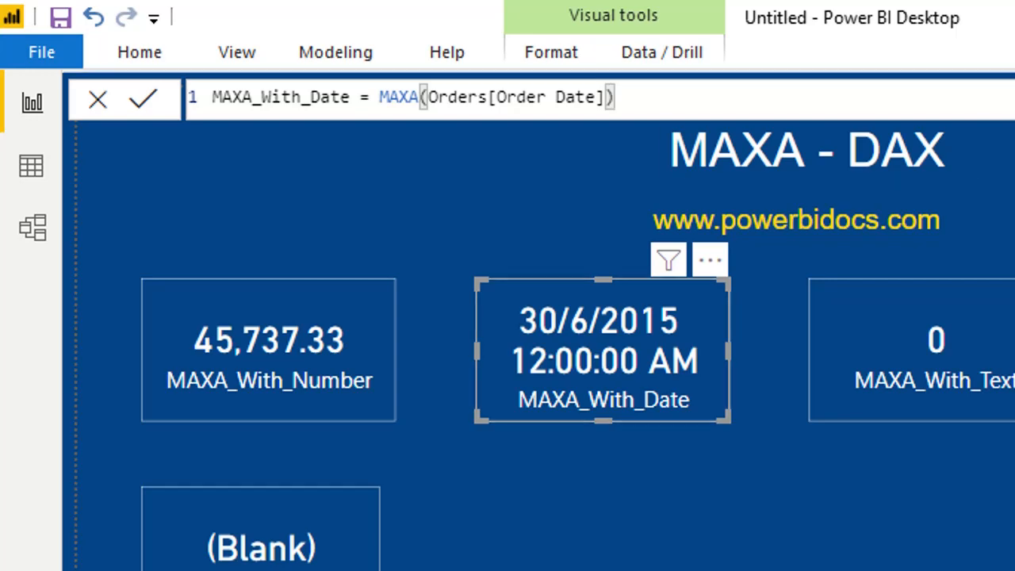
left_click(601, 467)
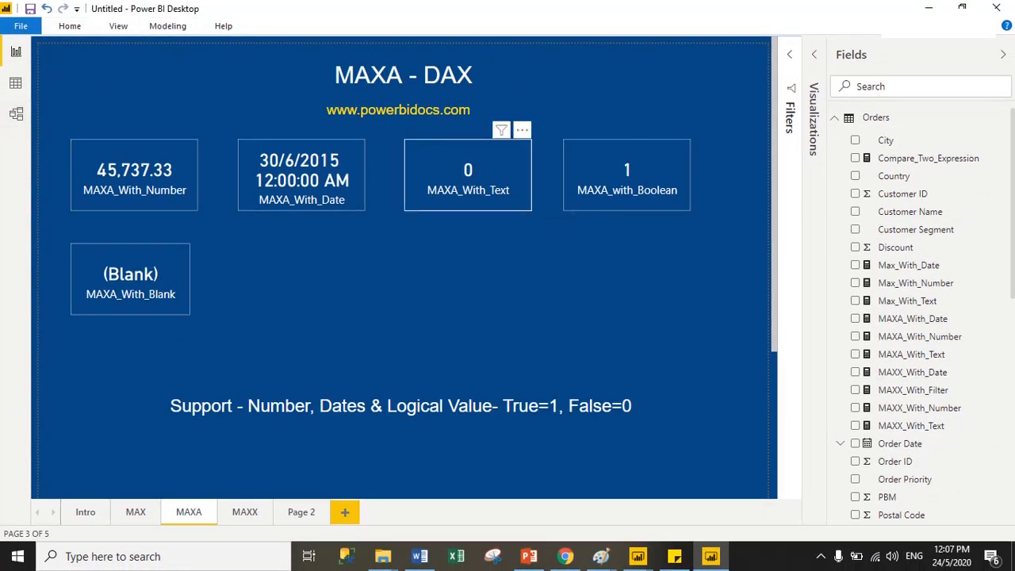
Step: Display the DAX formula of the MAXA_With_Text card's measure, examine its function and text column, and deselect the card
left_click(468, 178)
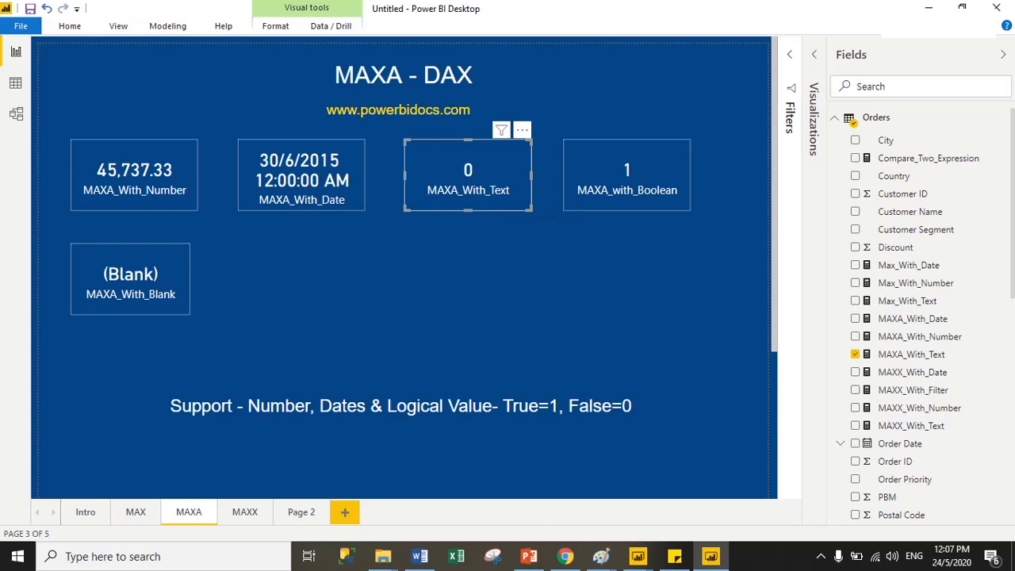
left_click(913, 354)
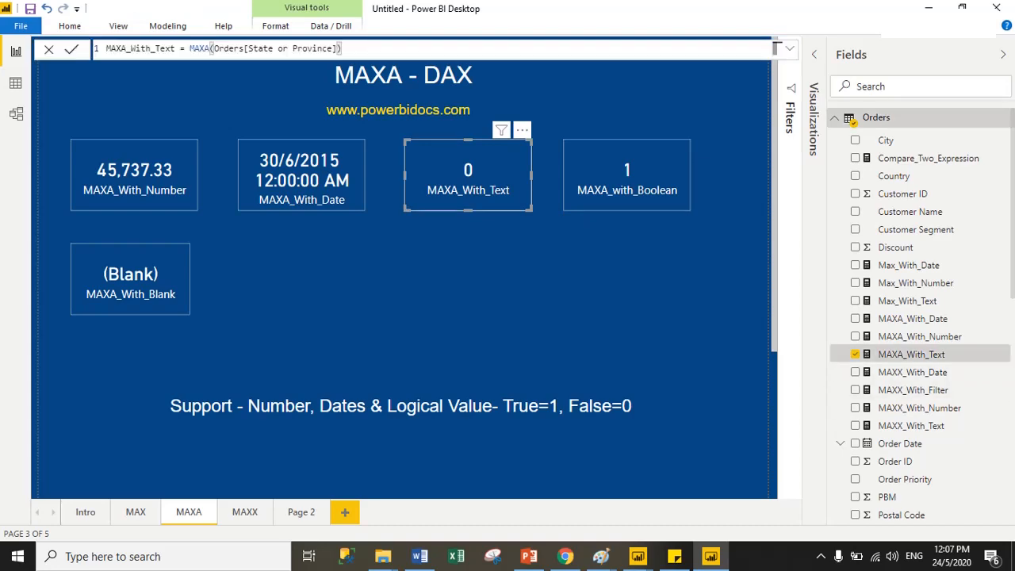
left_click_drag(190, 49, 214, 49)
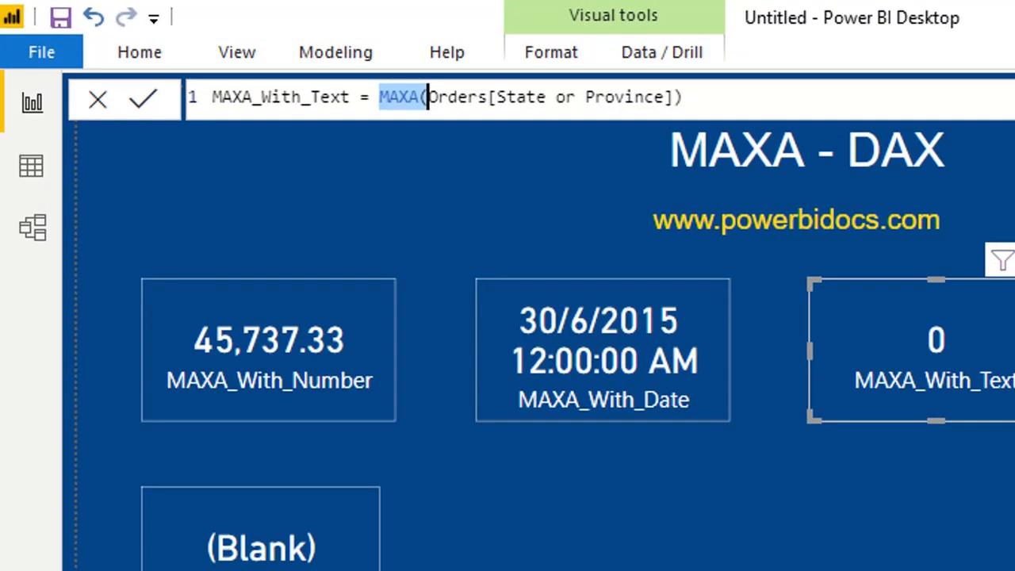
left_click_drag(437, 96, 657, 97)
left_click(682, 97)
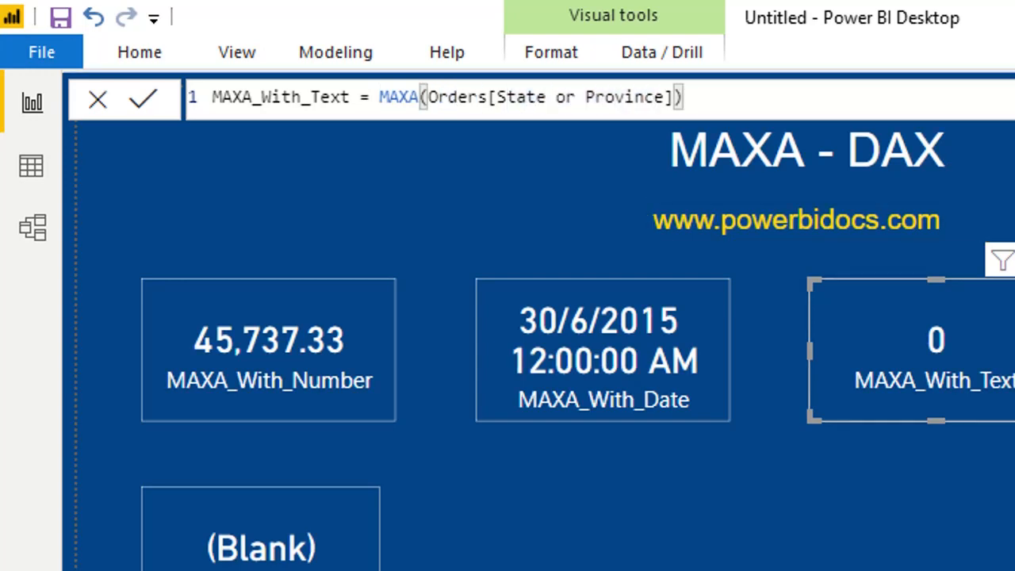
left_click(762, 484)
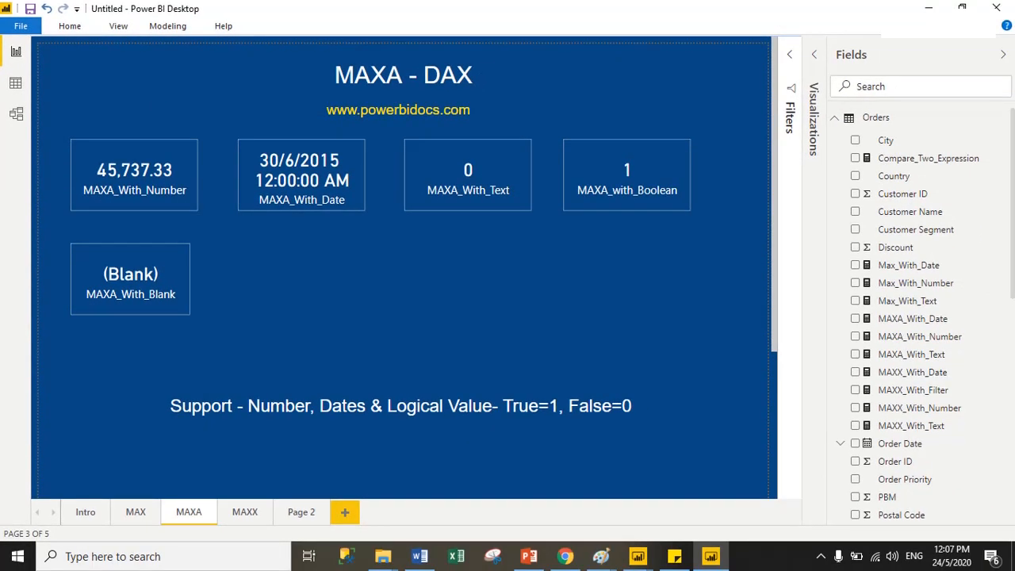
Step: Display the DAX formula of the MAXA_with_Boolean measure in SampleTable and examine its function, table and column reference
left_click(626, 176)
left_click(635, 278)
left_click(626, 176)
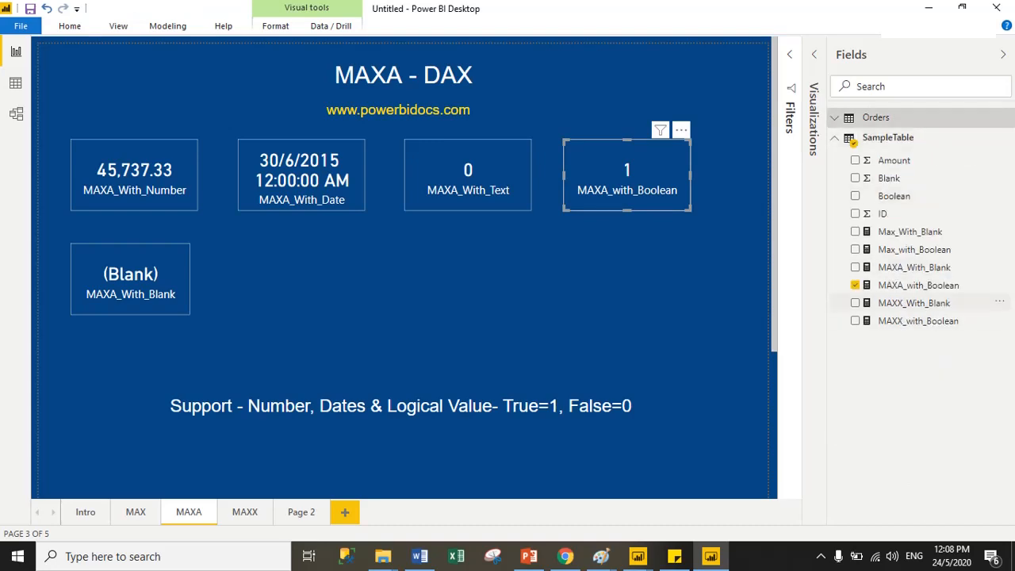
left_click(918, 285)
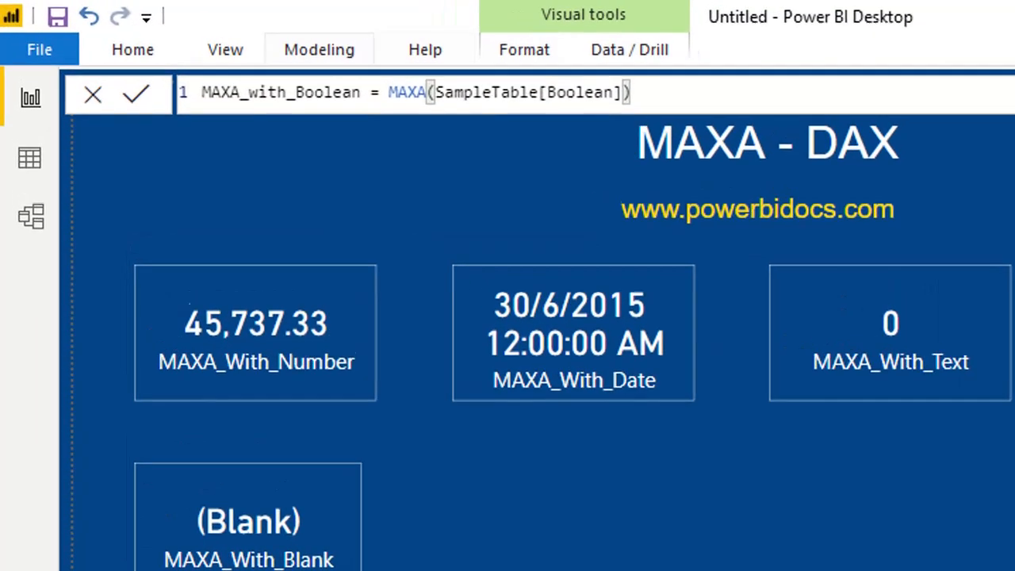
left_click_drag(389, 92, 644, 97)
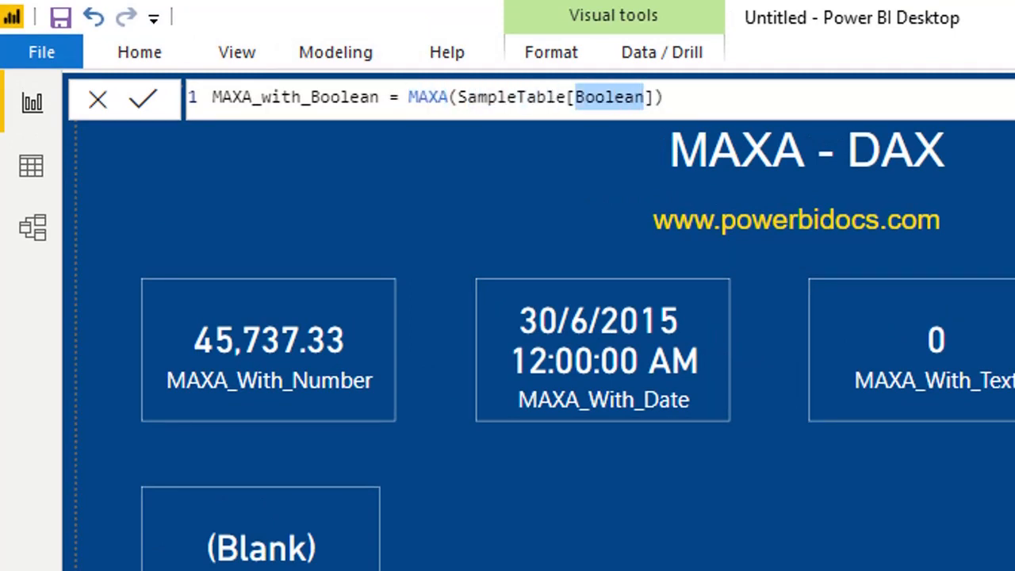
left_click(663, 96)
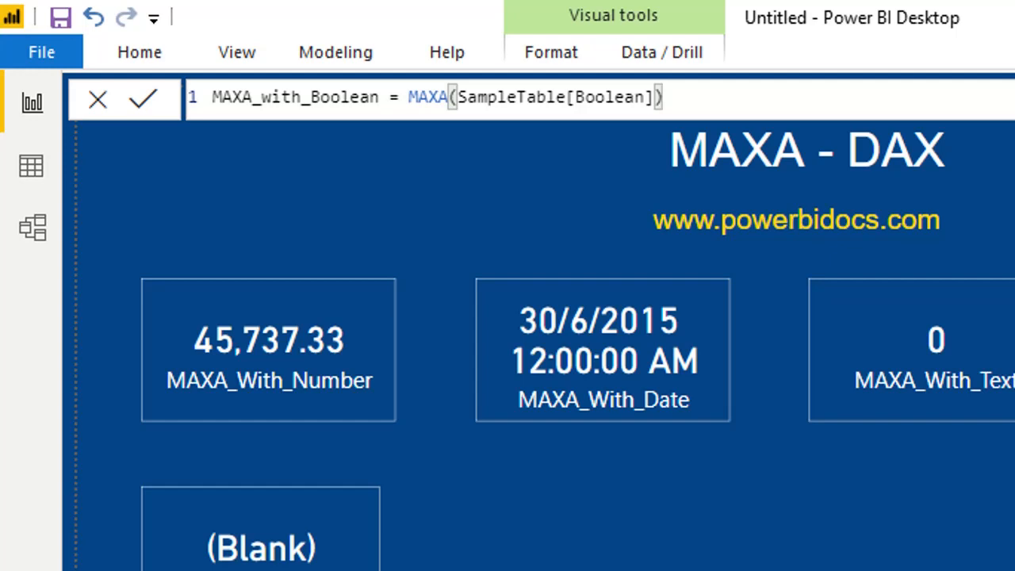
Step: Examine the Boolean column's values in the SampleTable data, then return to the MAXA report page with nothing selected
left_click(32, 166)
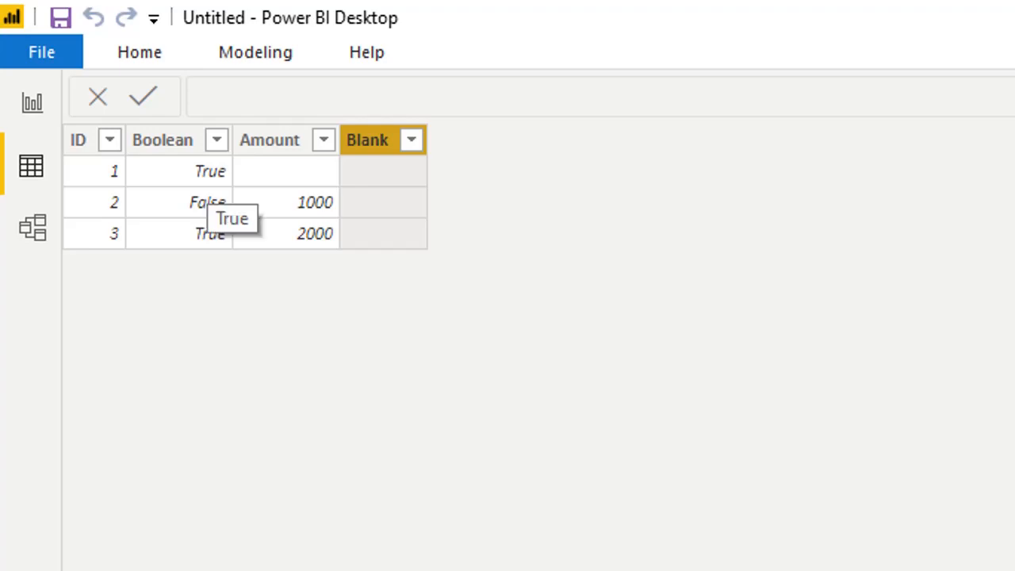
left_click(32, 102)
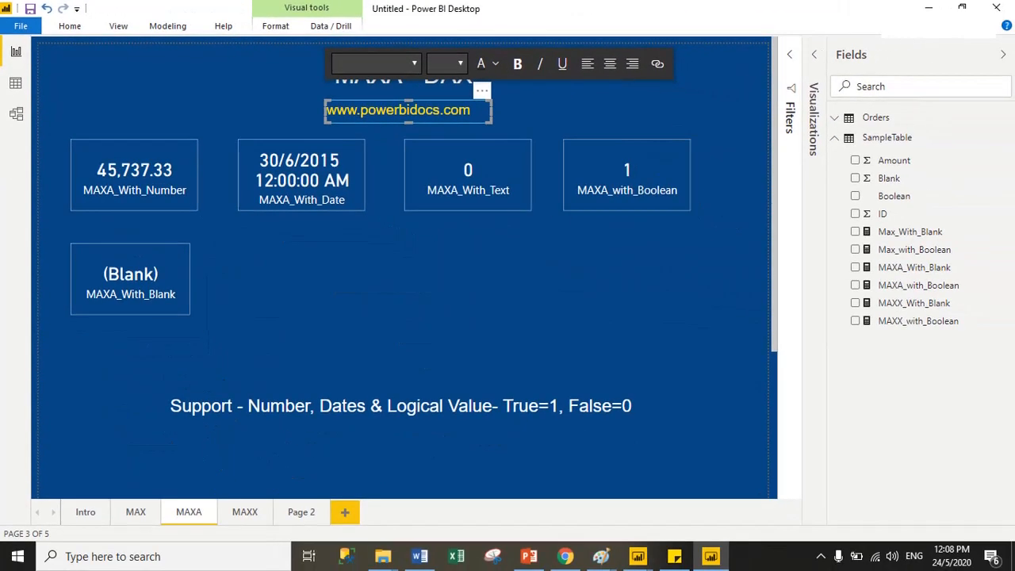
left_click(853, 407)
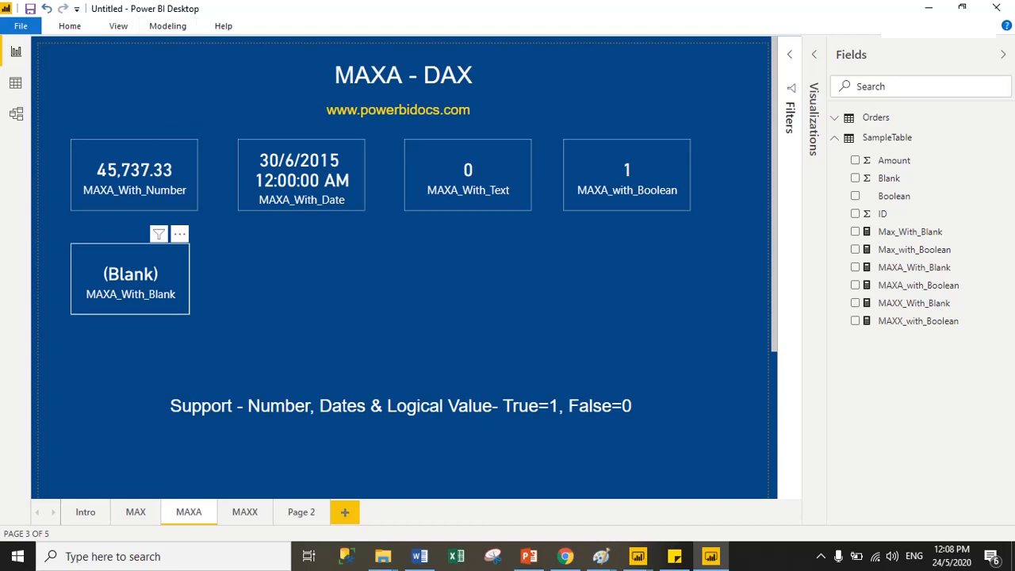
Step: Display the DAX formula of the MAXA_With_Blank card's measure and examine the SampleTable column it references
left_click(130, 277)
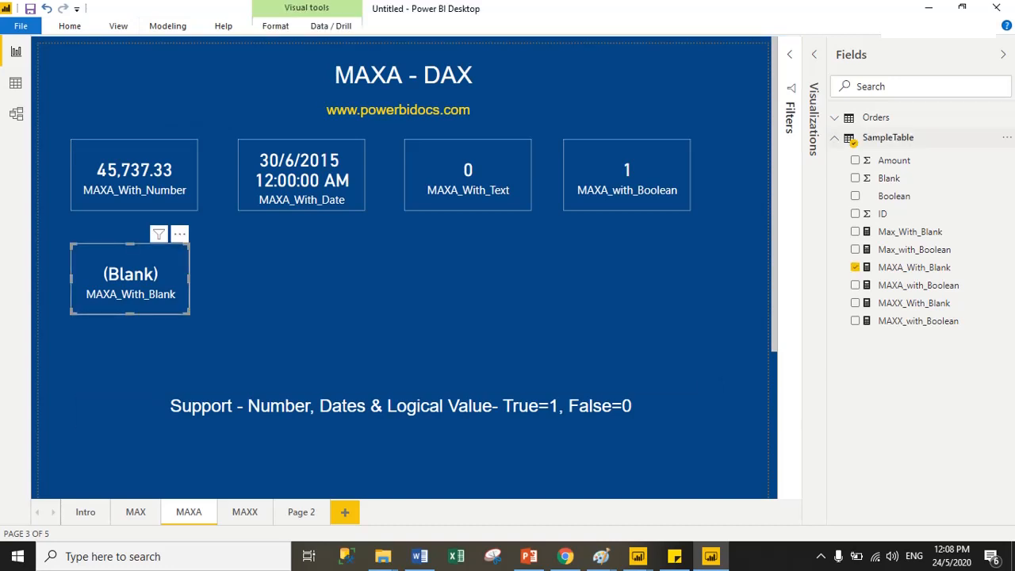
left_click(914, 267)
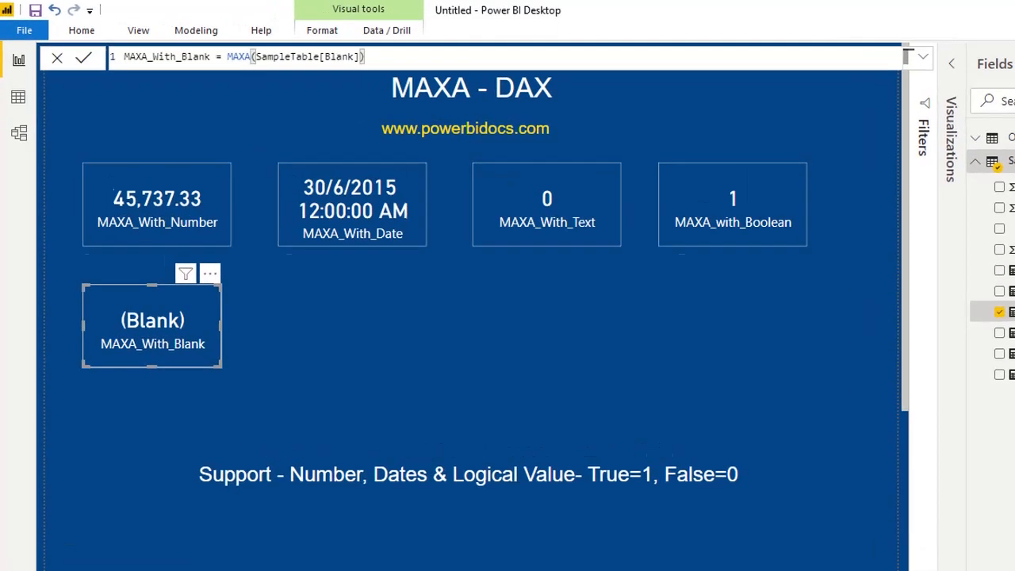
left_click_drag(227, 56, 307, 56)
left_click_drag(526, 96, 606, 96)
left_click(627, 96)
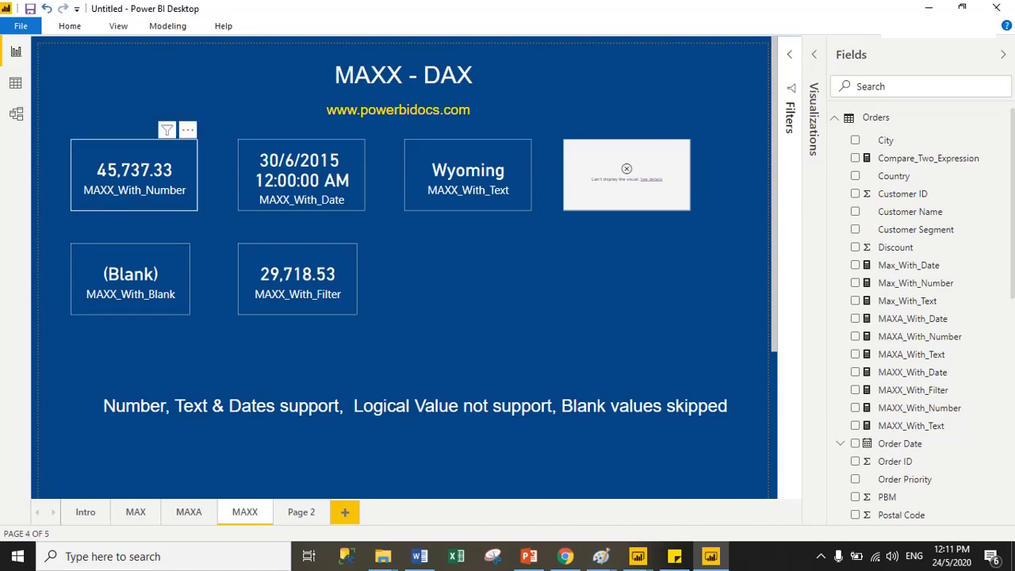
Step: On the MAXX page, display the MAXX_With_Number measure's DAX formula and examine its table argument and column expression
left_click(158, 197)
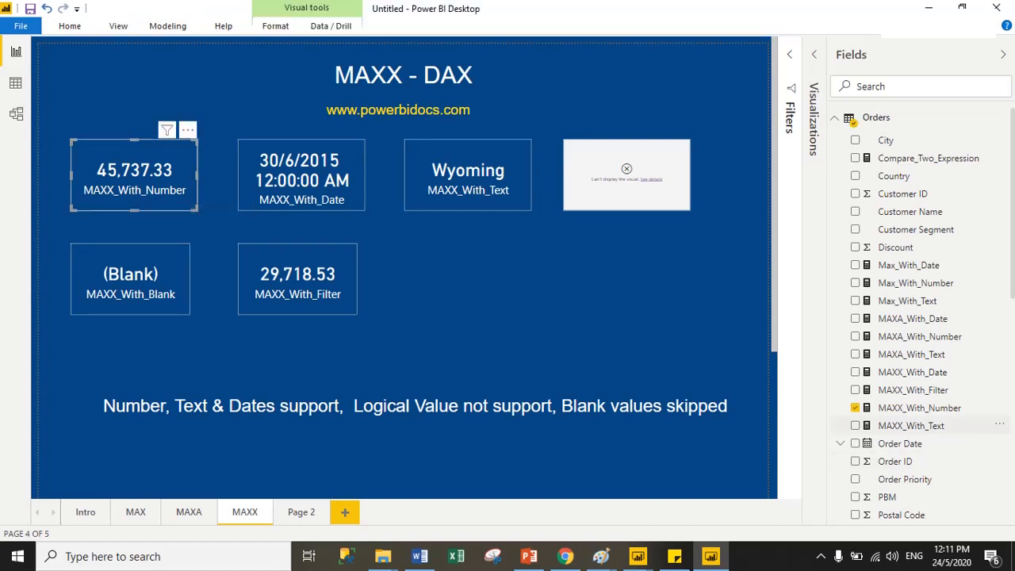
double_click(920, 408)
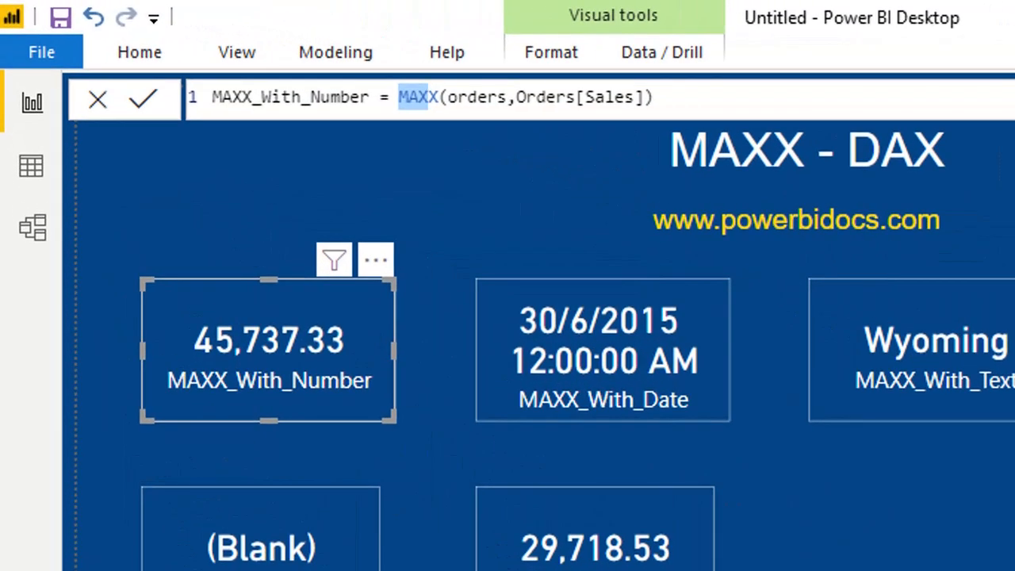
left_click_drag(448, 97, 634, 97)
left_click(653, 97)
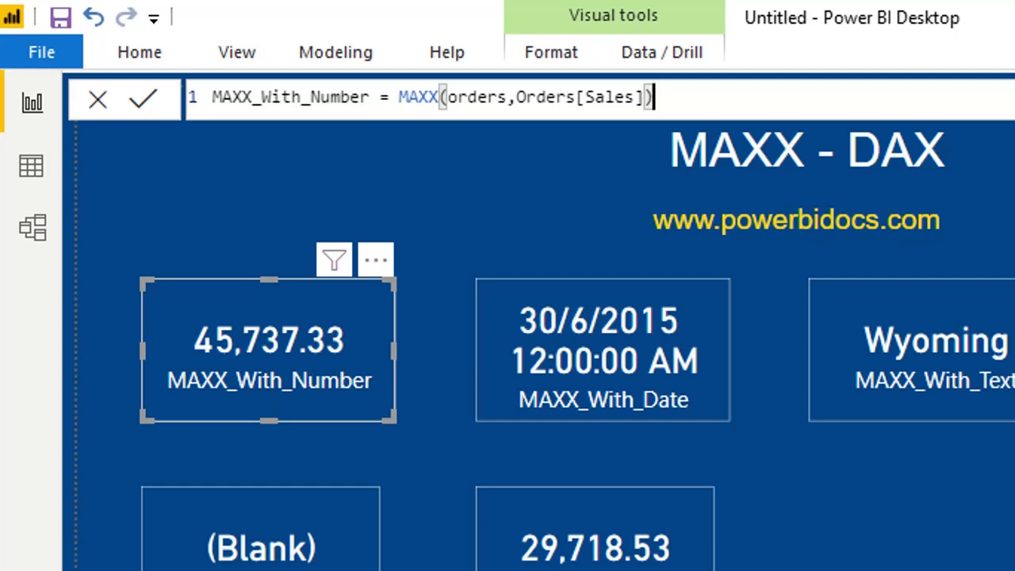
left_click_drag(447, 97, 508, 96)
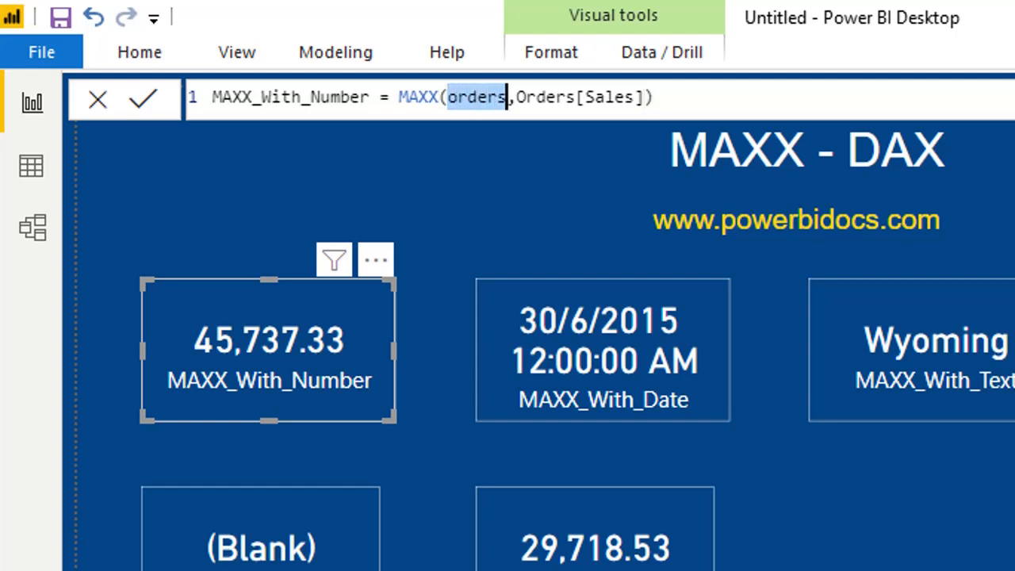
left_click(555, 97)
left_click_drag(577, 96, 634, 97)
left_click(652, 97)
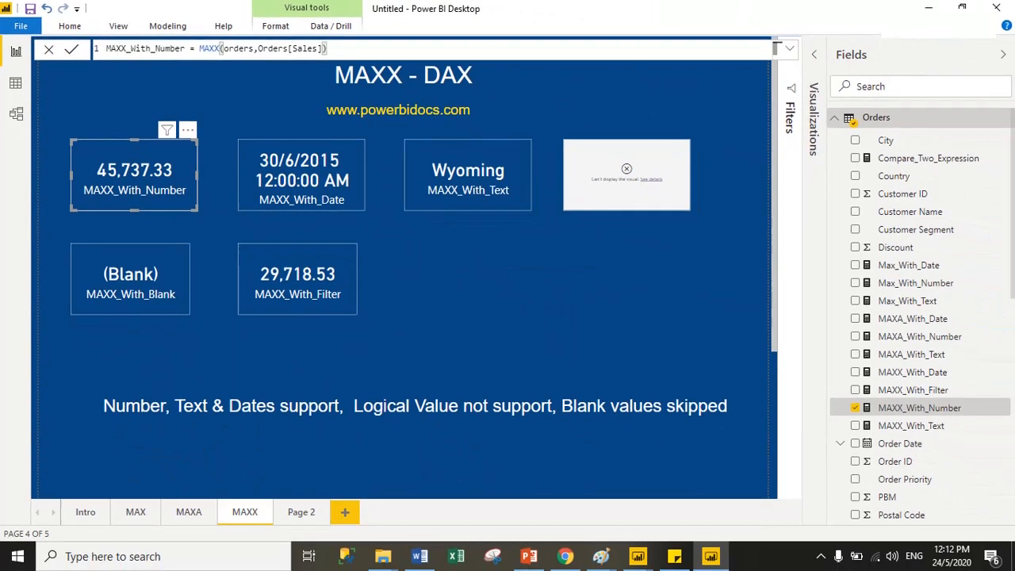
Step: Display the DAX formula of the MAXX_With_Date card's measure and examine its function, table argument and date column
left_click(317, 200)
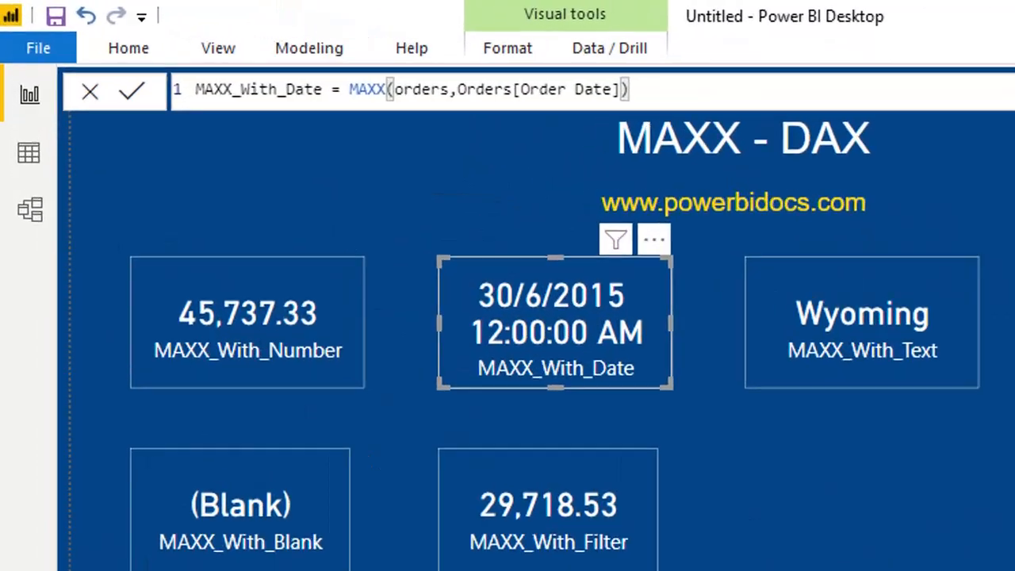
left_click_drag(349, 89, 394, 89)
left_click(421, 90)
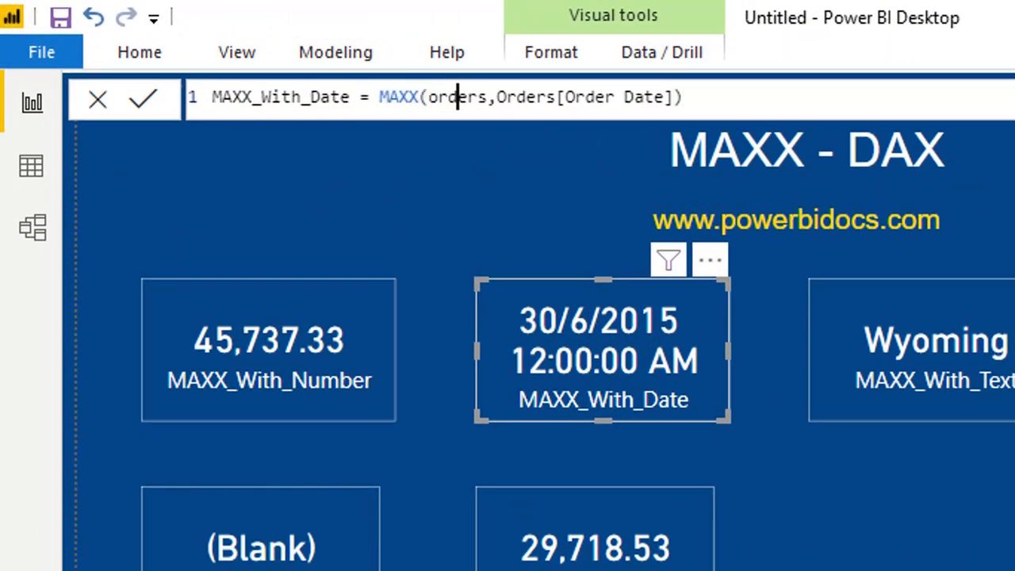
left_click_drag(458, 97, 476, 97)
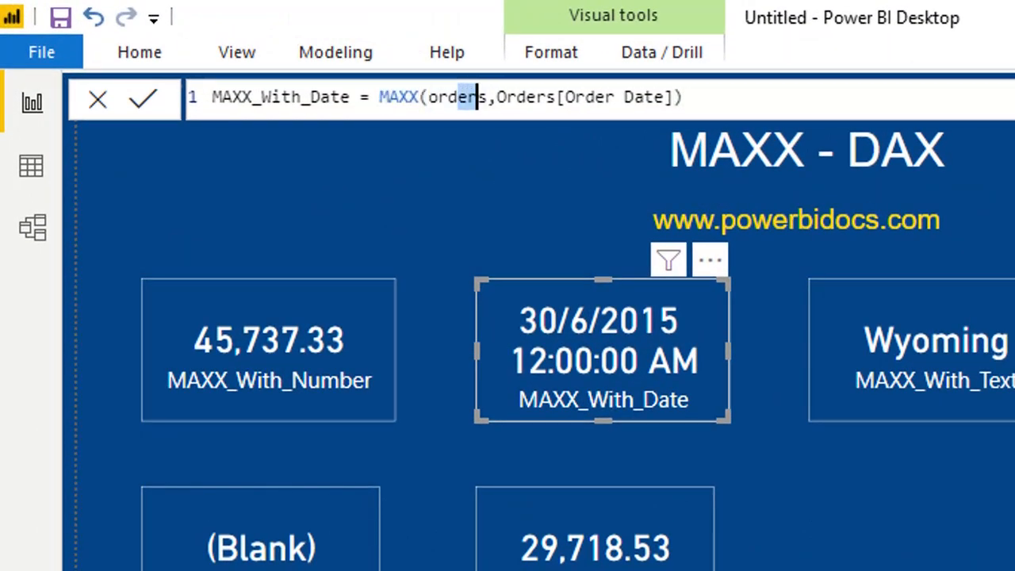
left_click_drag(573, 97, 671, 97)
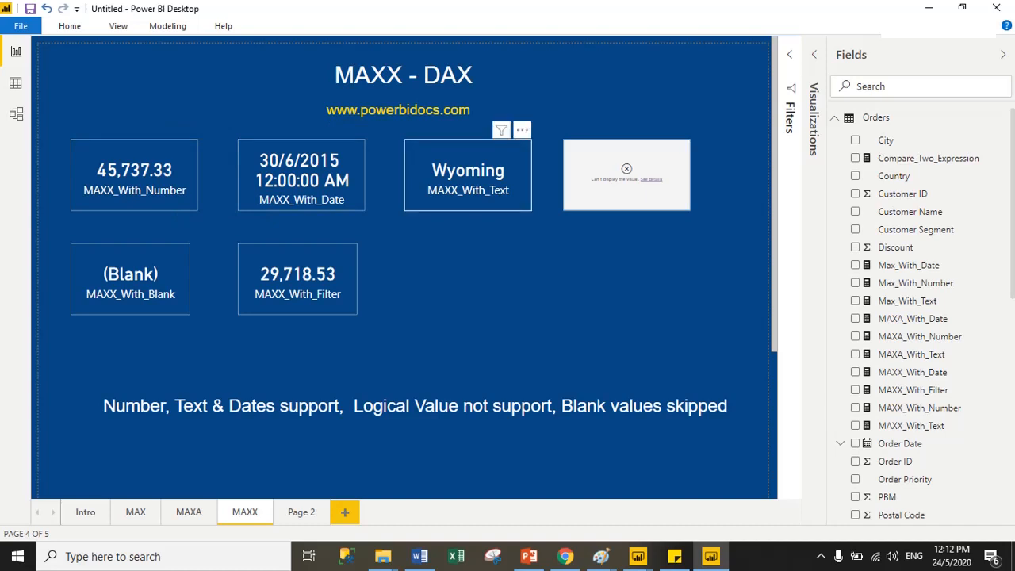
Step: Display the DAX formula of the MAXX_With_Text card's measure and examine its function, table argument and State or Province column
left_click(468, 176)
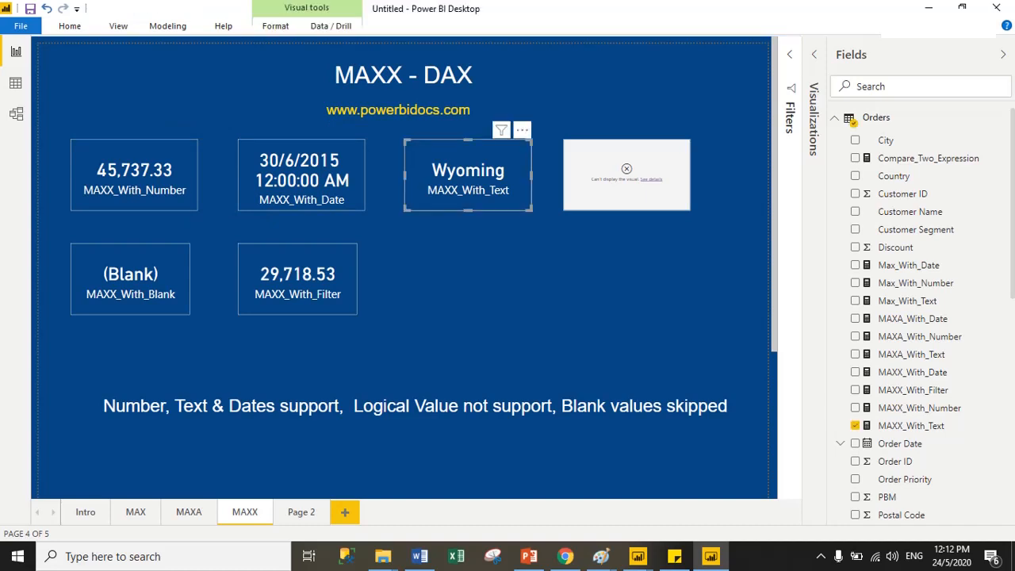
left_click(912, 425)
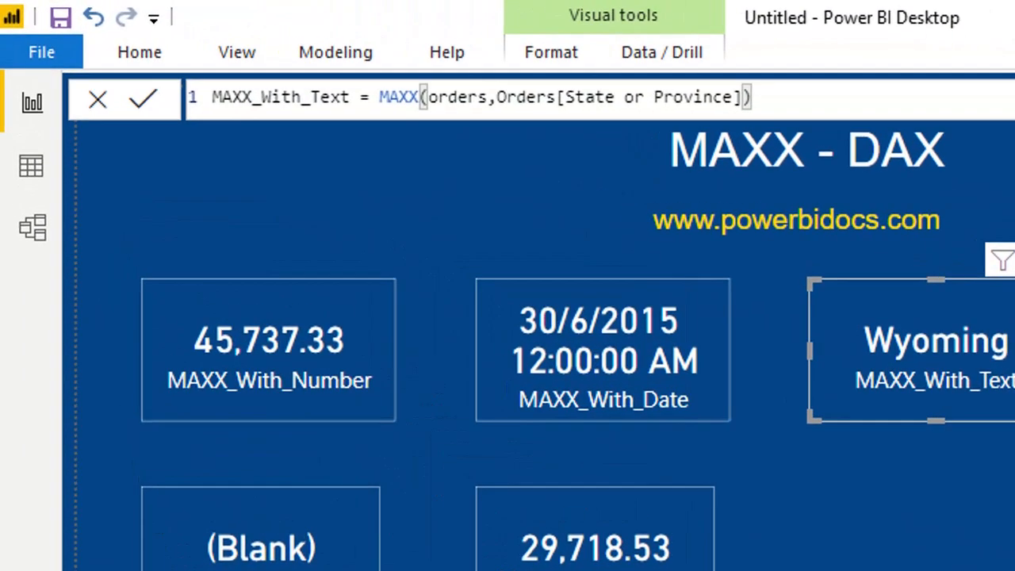
left_click_drag(379, 97, 487, 98)
left_click_drag(585, 97, 723, 98)
left_click(755, 97)
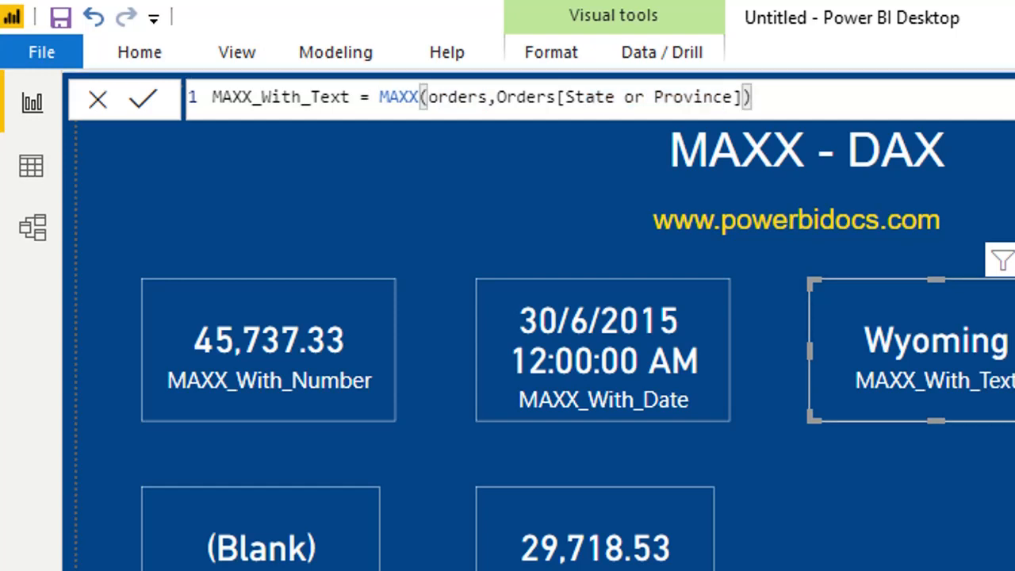
left_click(872, 476)
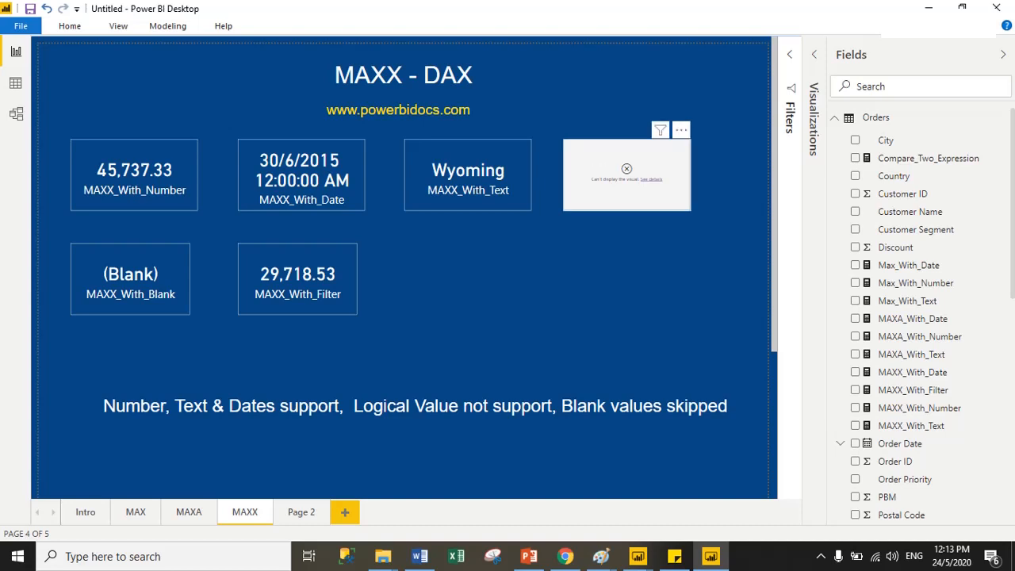
Step: Read and dismiss the error details of the card that cannot be displayed, then inspect the MAXX_With_Blank card and leave nothing selected
left_click(652, 180)
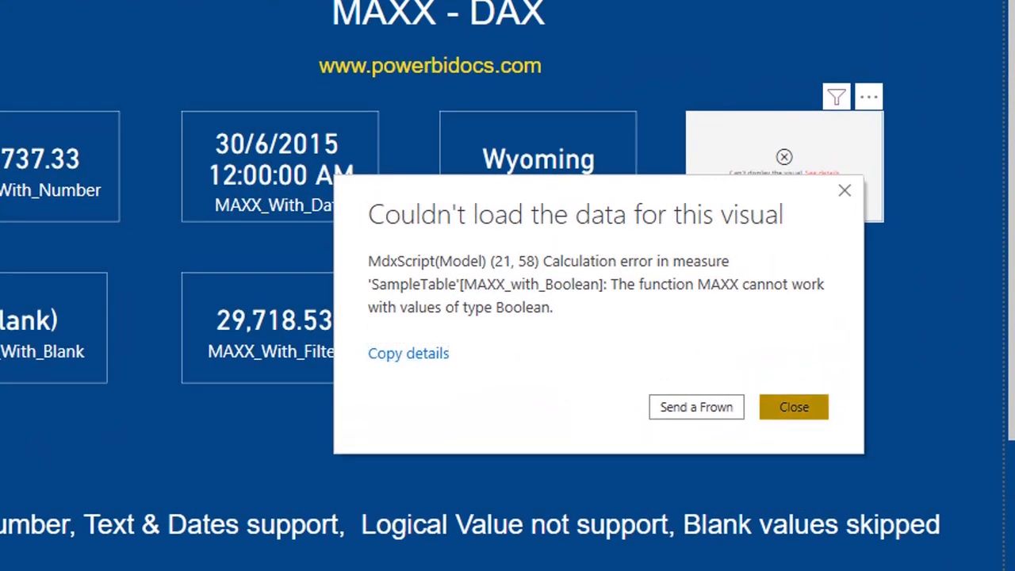
left_click(794, 406)
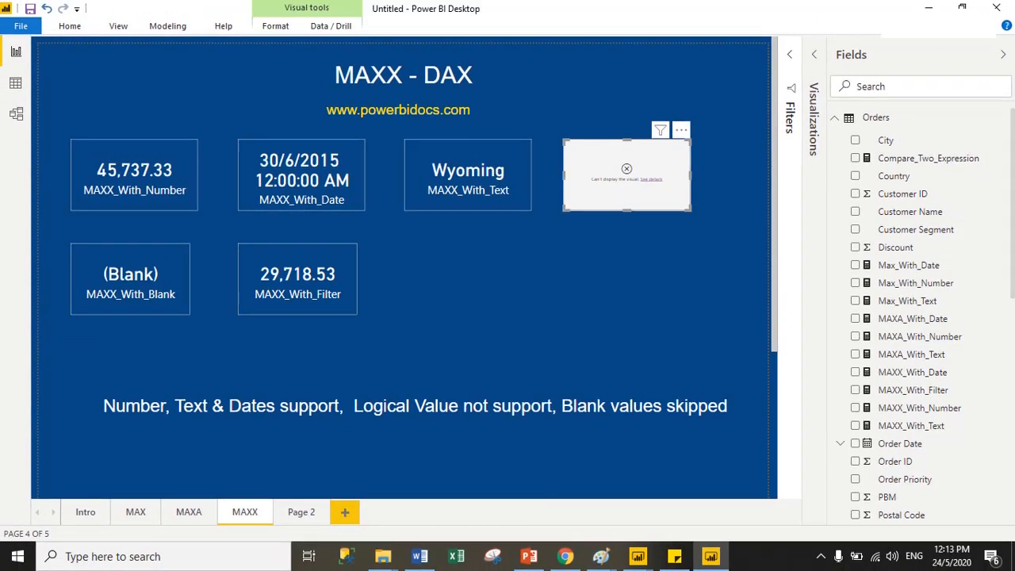
left_click(559, 337)
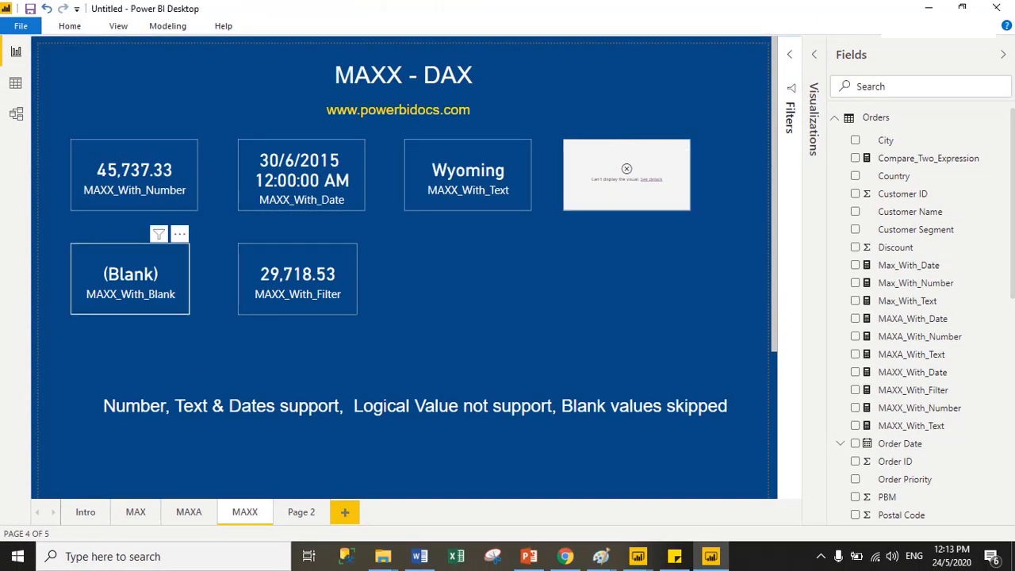
left_click(130, 279)
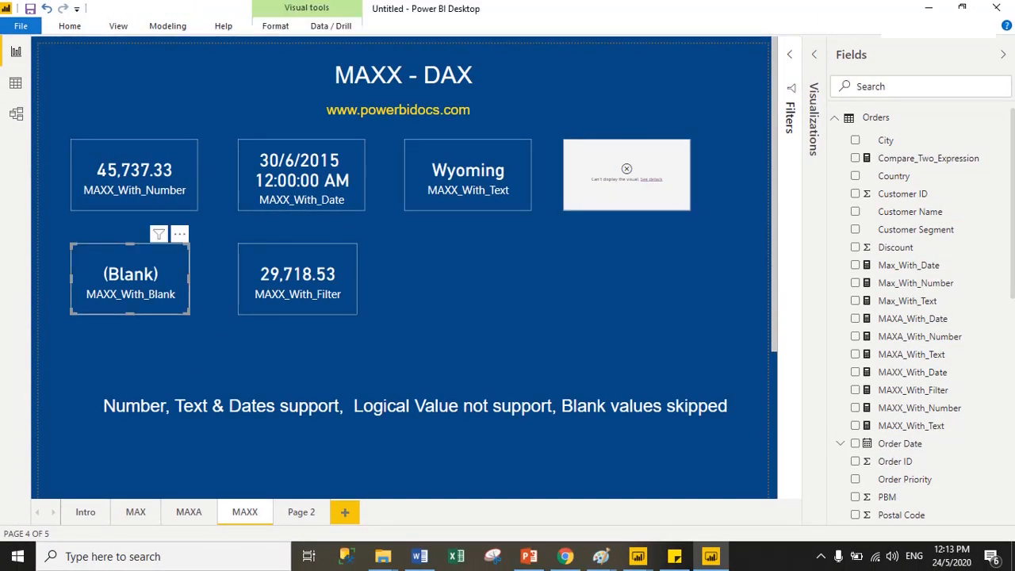
left_click(208, 337)
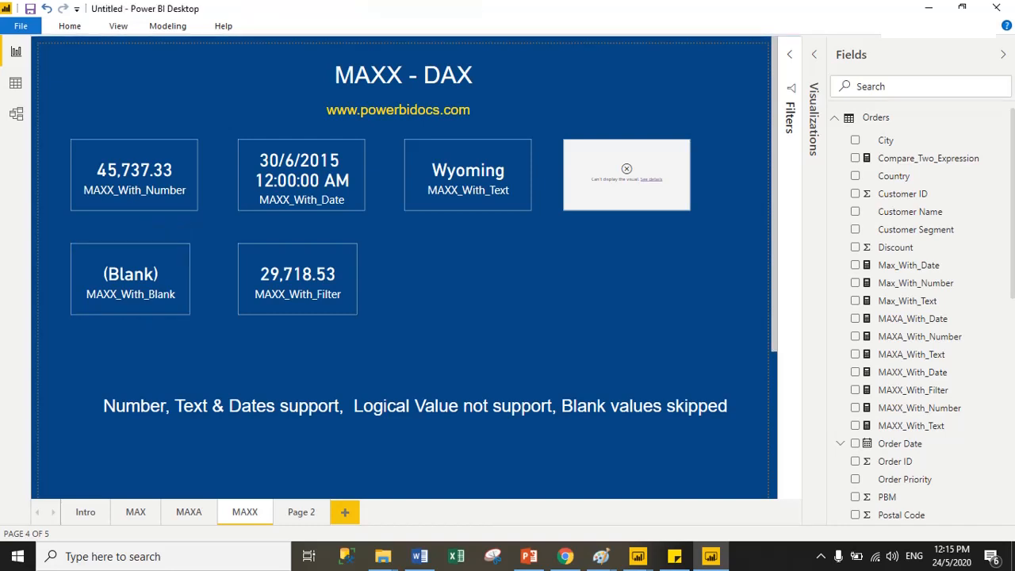
Step: Display the MAXX_With_Filter card's DAX formula, examine its FILTER condition on Product Category and its Sales expression, and leave nothing selected
left_click(298, 279)
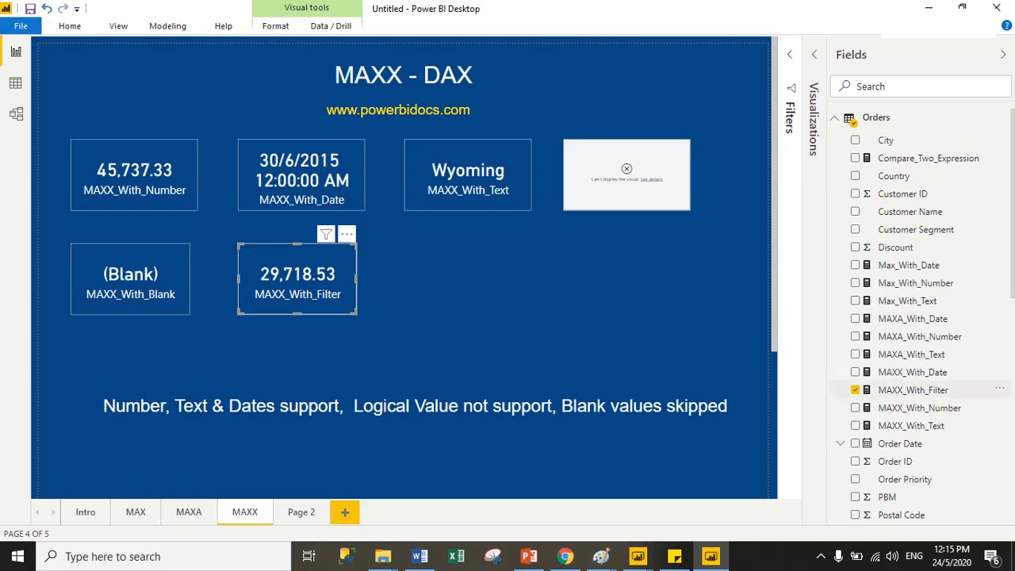
left_click(913, 389)
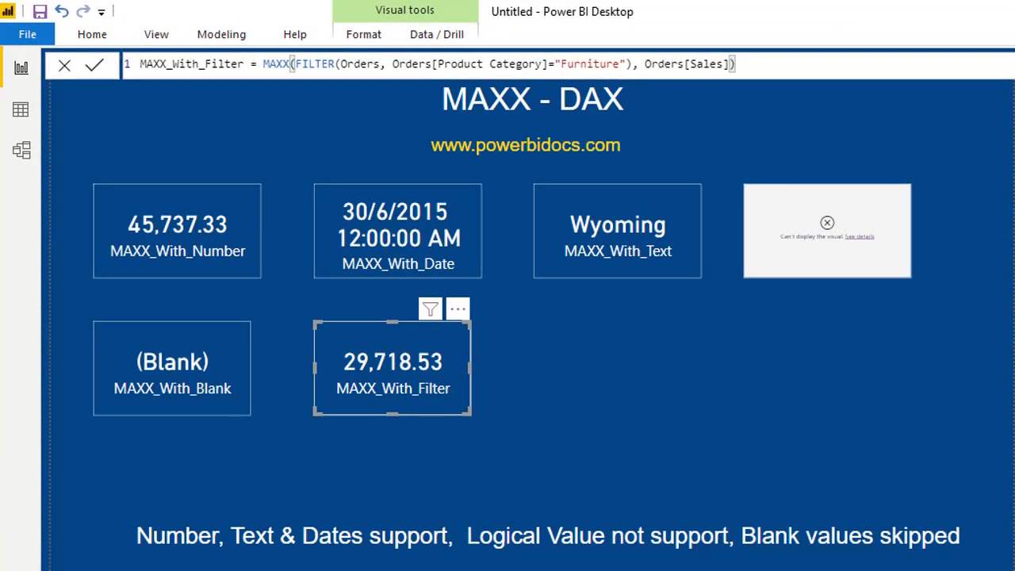
left_click_drag(263, 64, 626, 64)
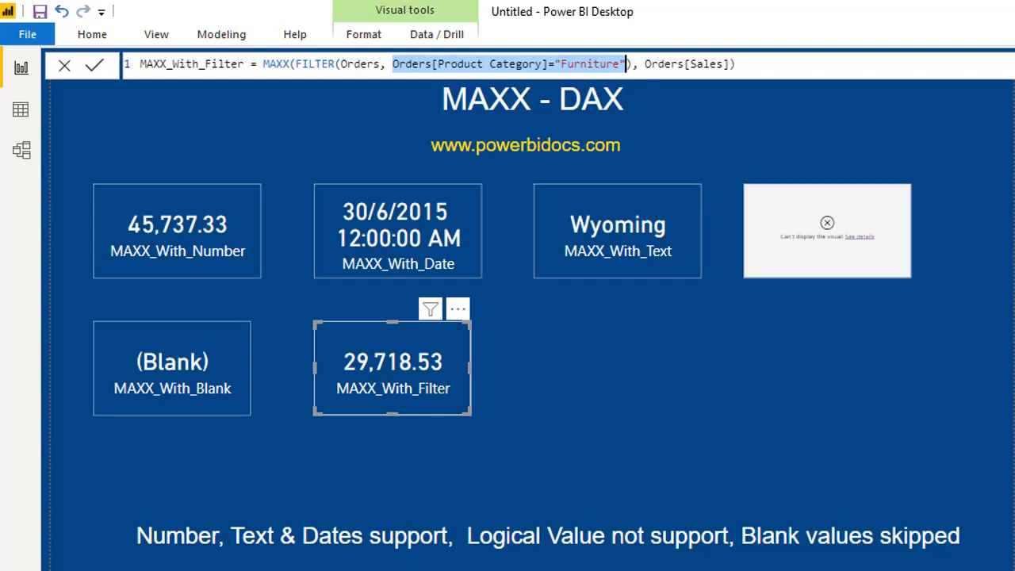
left_click_drag(639, 64, 724, 64)
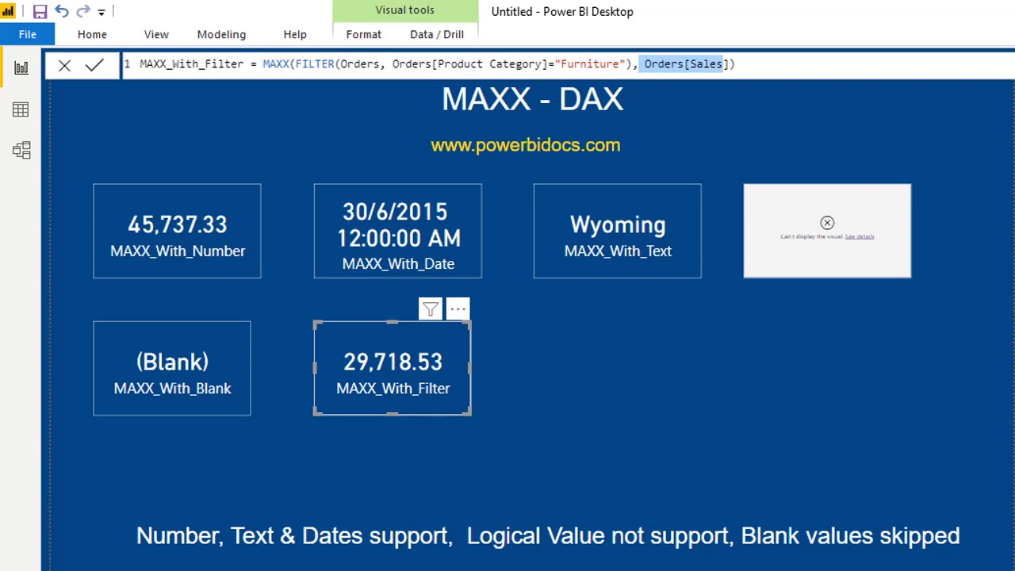
left_click(736, 64)
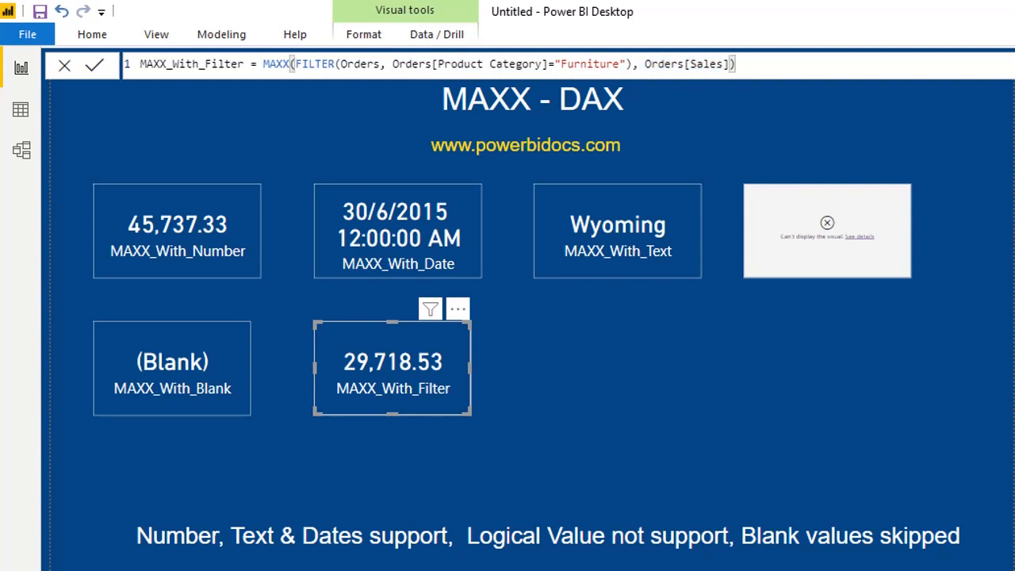
left_click(571, 373)
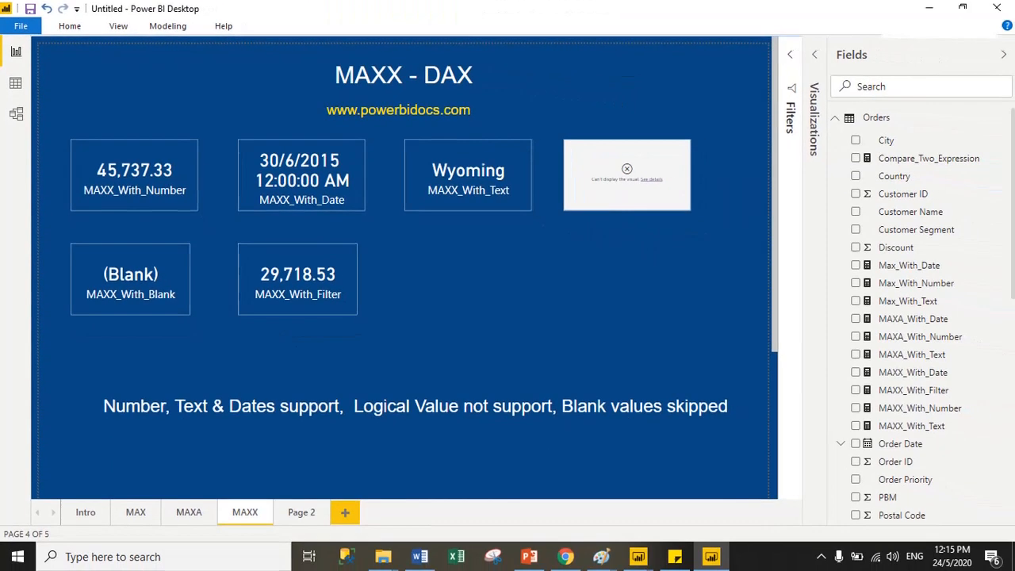